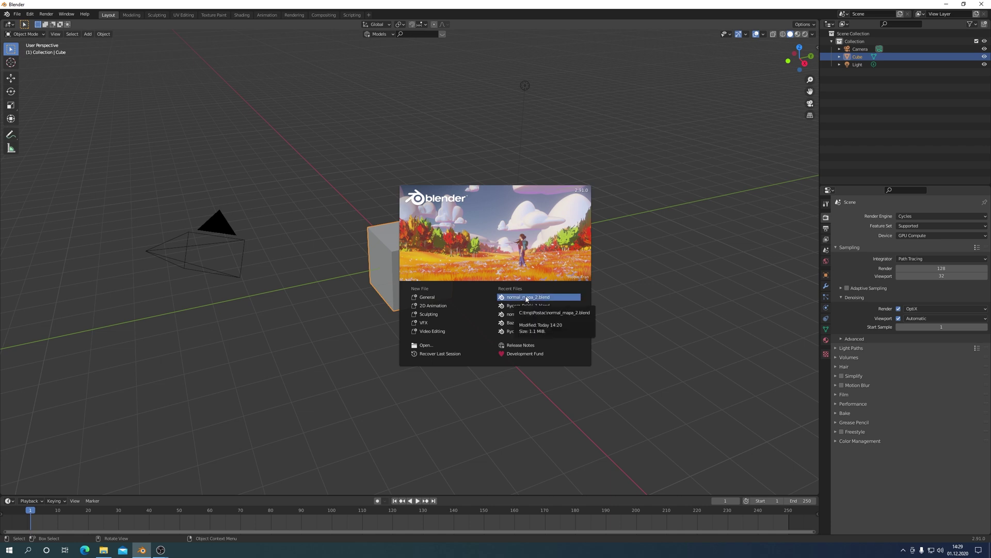
Step: Open normal_mapa_2.blend and tilt the view from top to a perspective angle
left_click(526, 298)
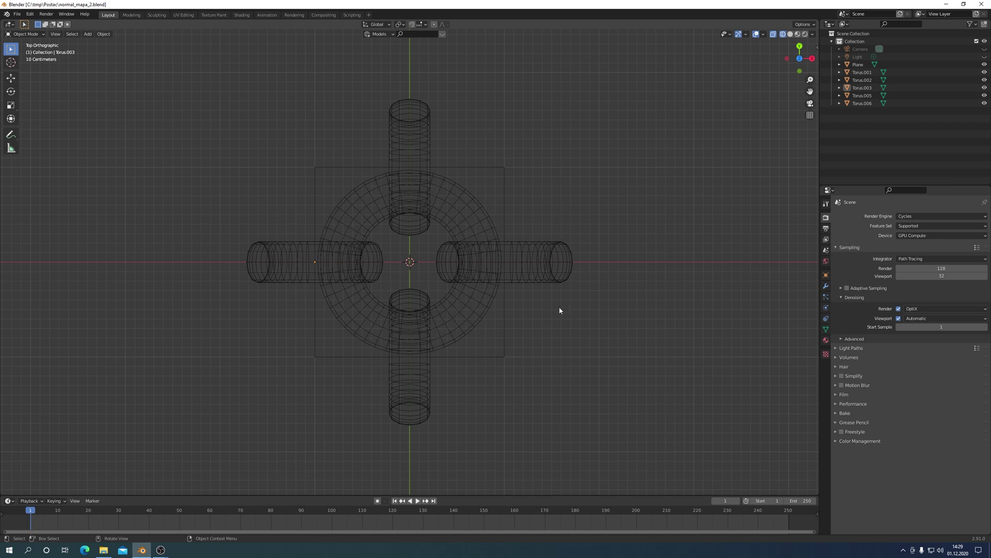
middle_click_drag(554, 322, 526, 279)
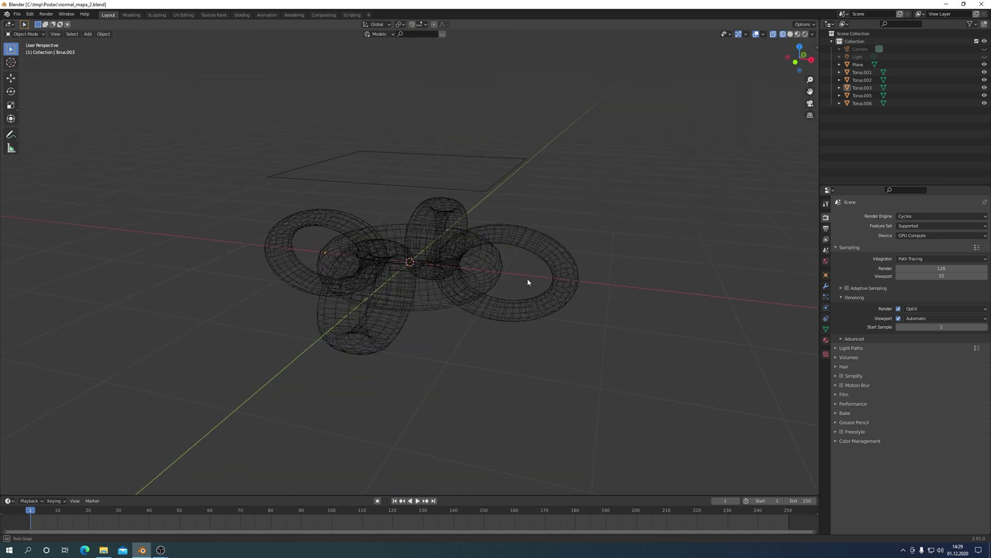
left_click(484, 182)
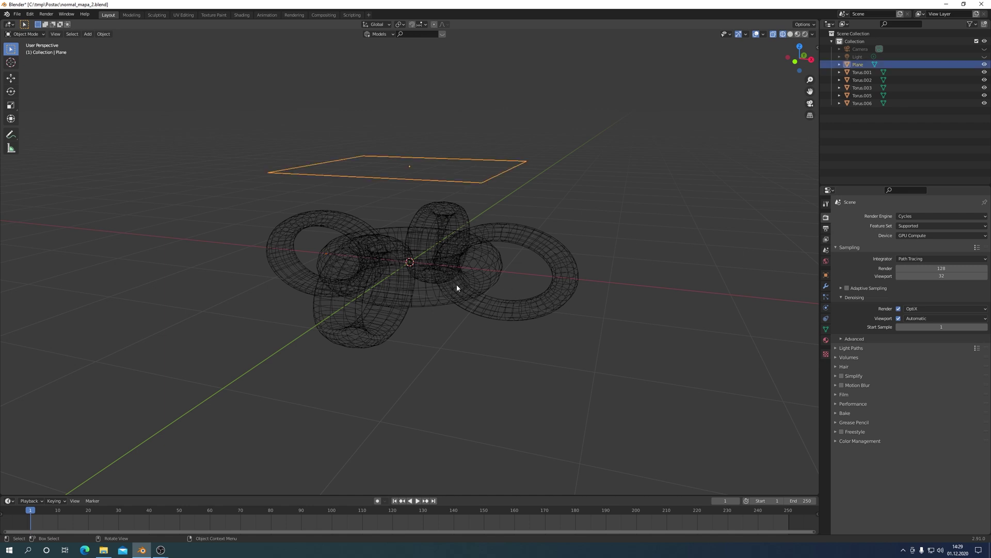
Step: Box-select all the chain tori and join them into Torus.005
left_click(428, 293)
key("b")
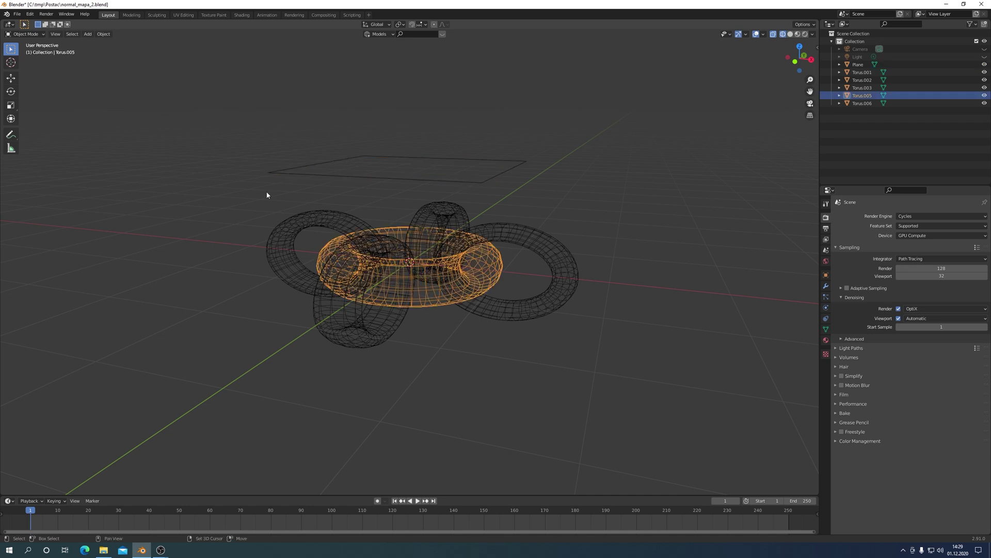
left_click_drag(246, 188, 617, 417)
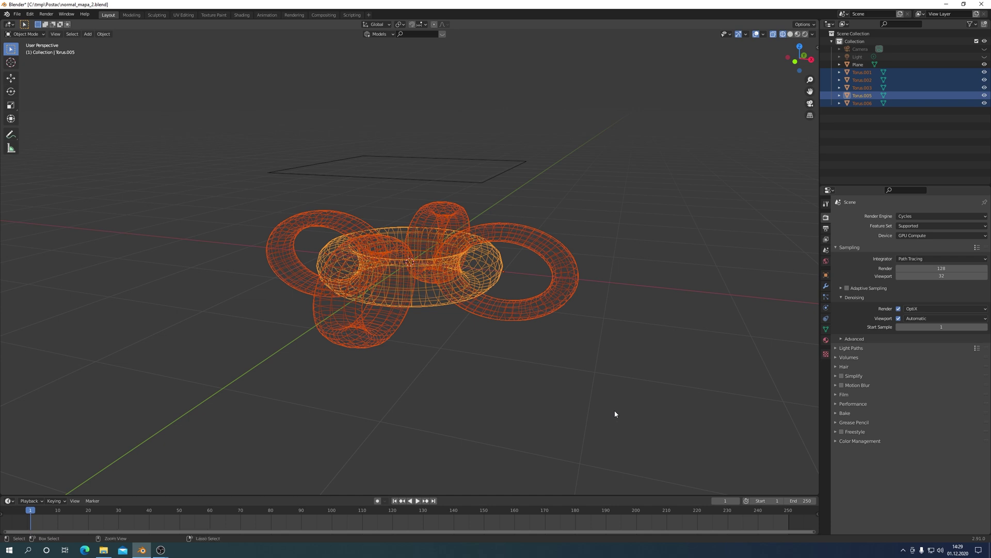
key("ctrl+j")
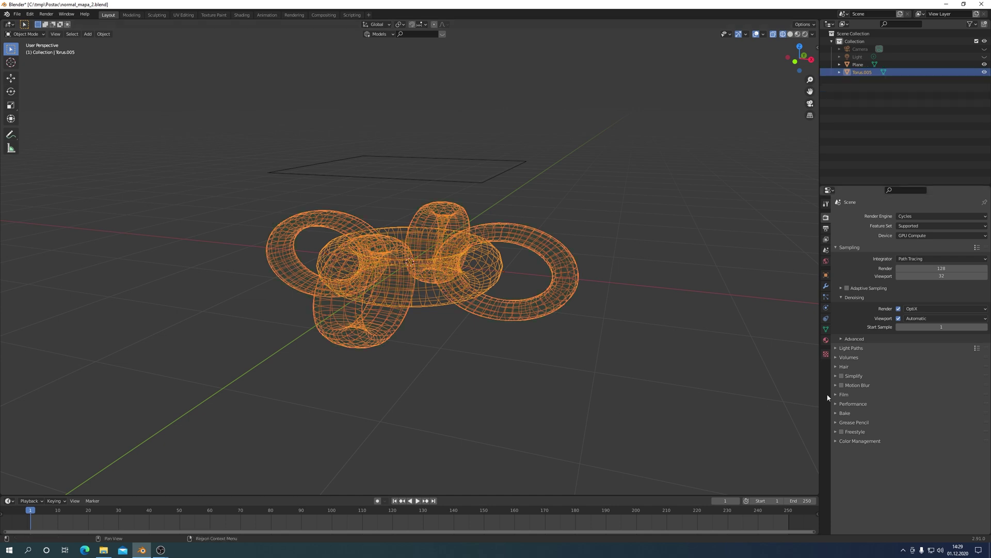
Step: Give the tori a new material, and the plane Material.002 with an Image Texture Base Color
left_click(826, 340)
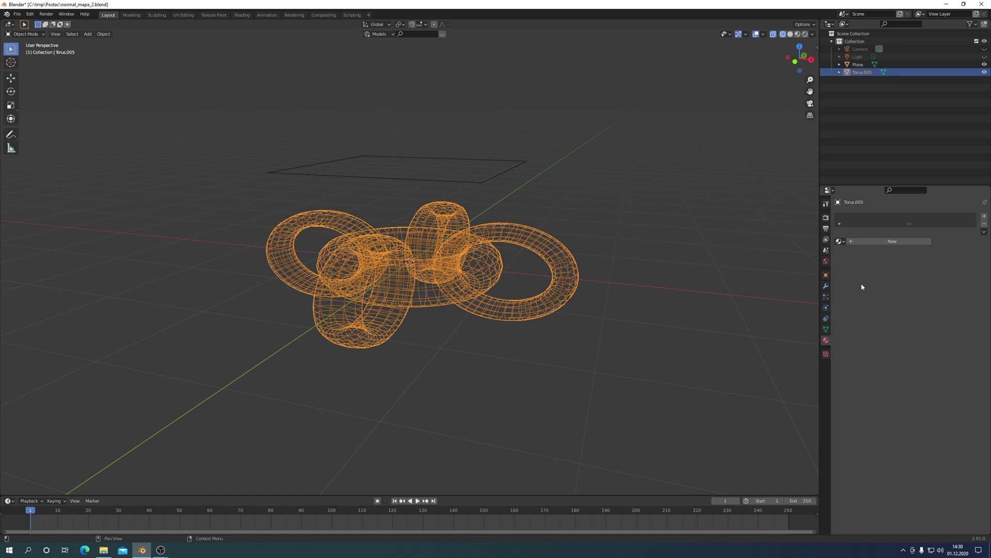
left_click(893, 242)
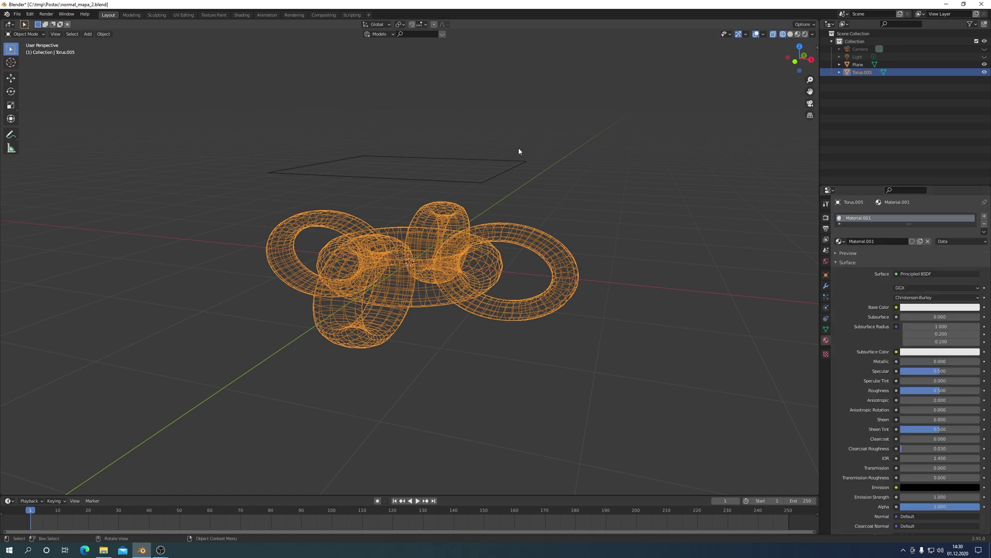
left_click(488, 182)
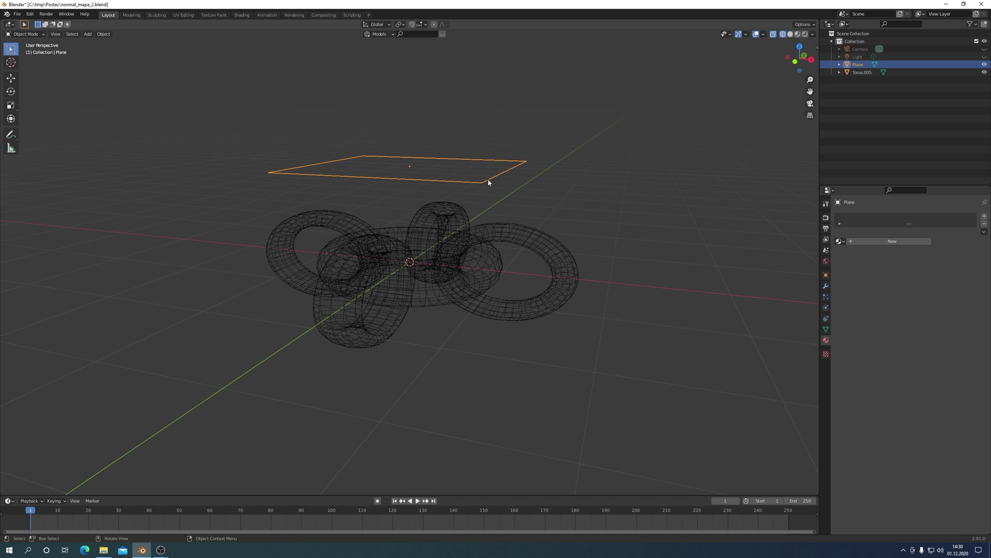
left_click(891, 245)
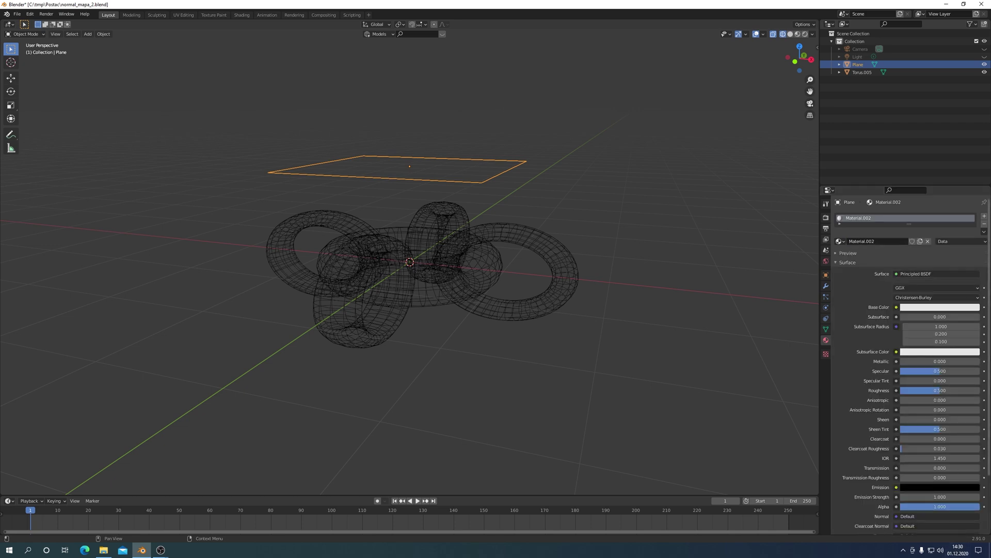
left_click(897, 307)
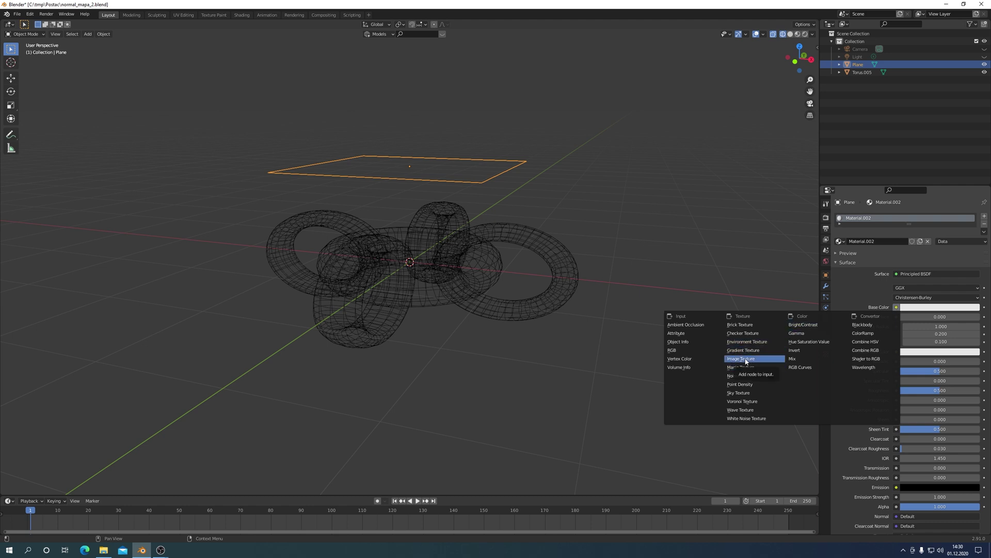
left_click(745, 361)
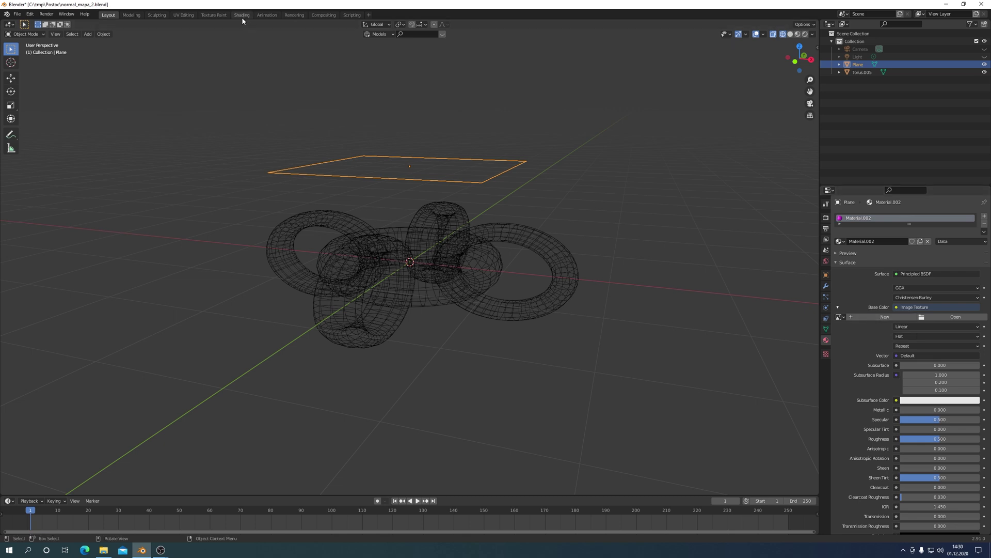
Step: In the UV Editing workspace, start a new image named Normal_Map_128_1
left_click(186, 15)
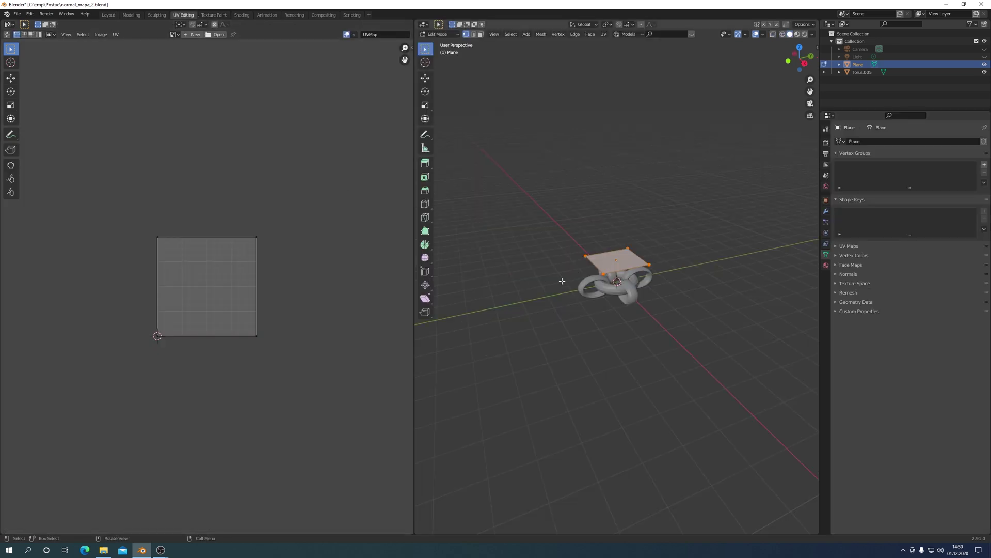
scroll(573, 271, "up", 1)
scroll(594, 255, "up", 3)
scroll(609, 240, "up", 2)
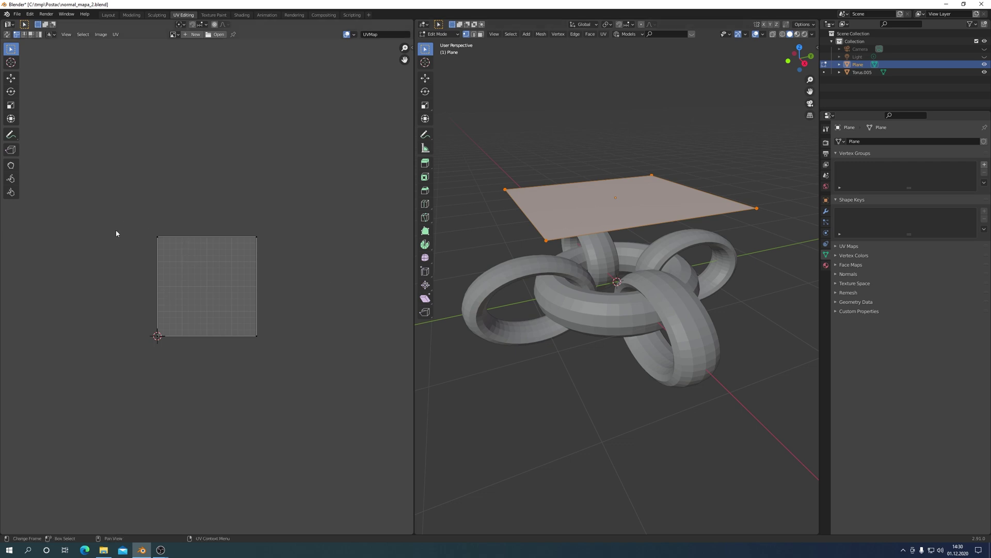
scroll(177, 332, "up", 1)
scroll(178, 329, "up", 4)
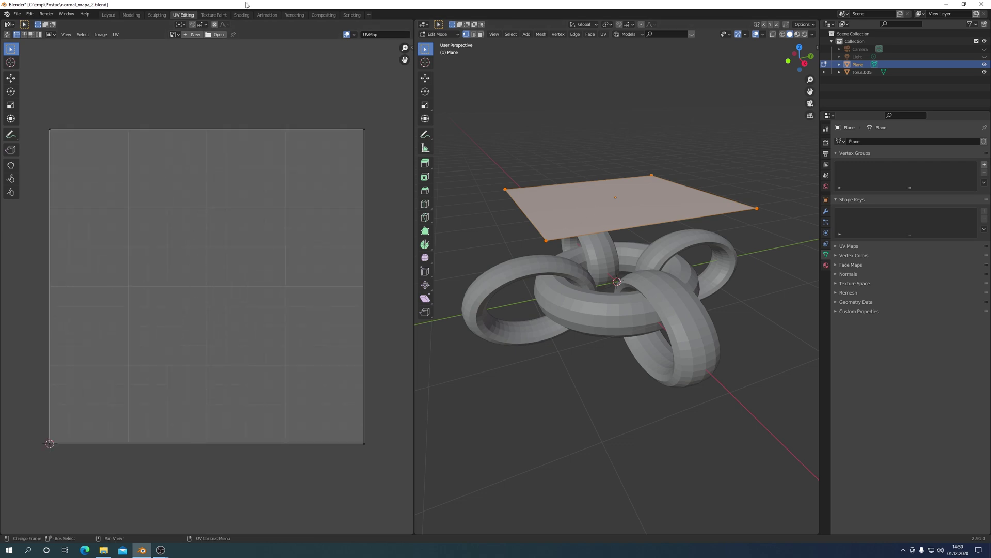
left_click(194, 35)
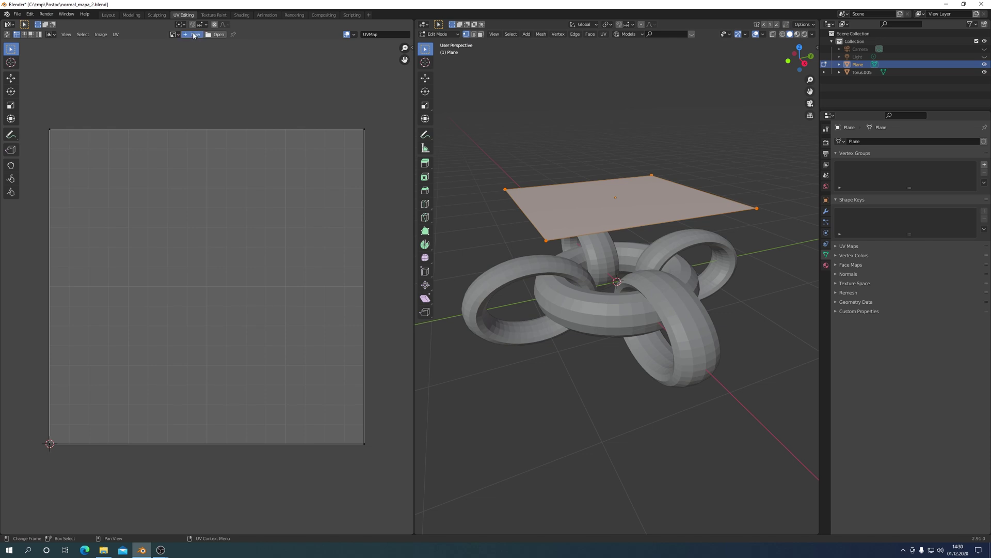
key("shift+Home")
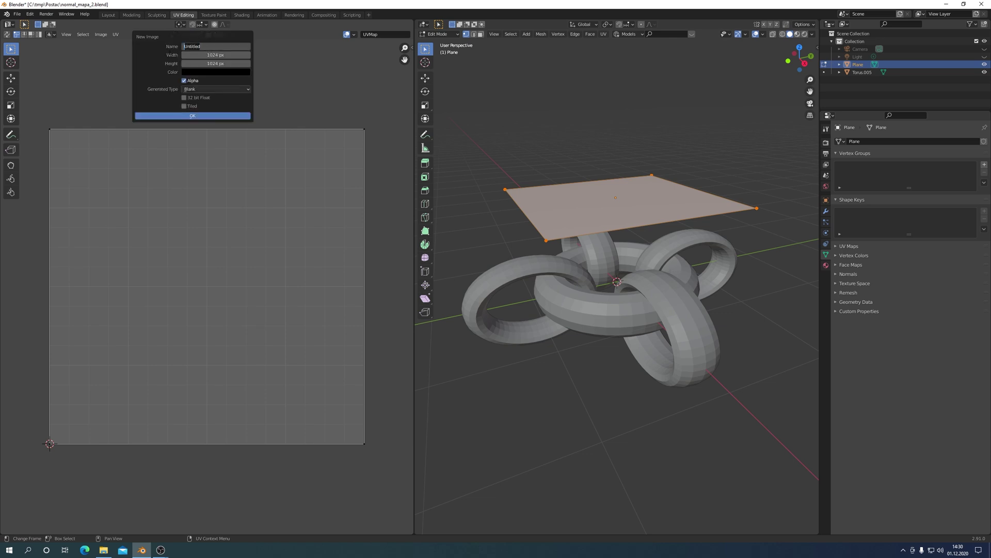
type("Normal_Map_128_1")
key("Return")
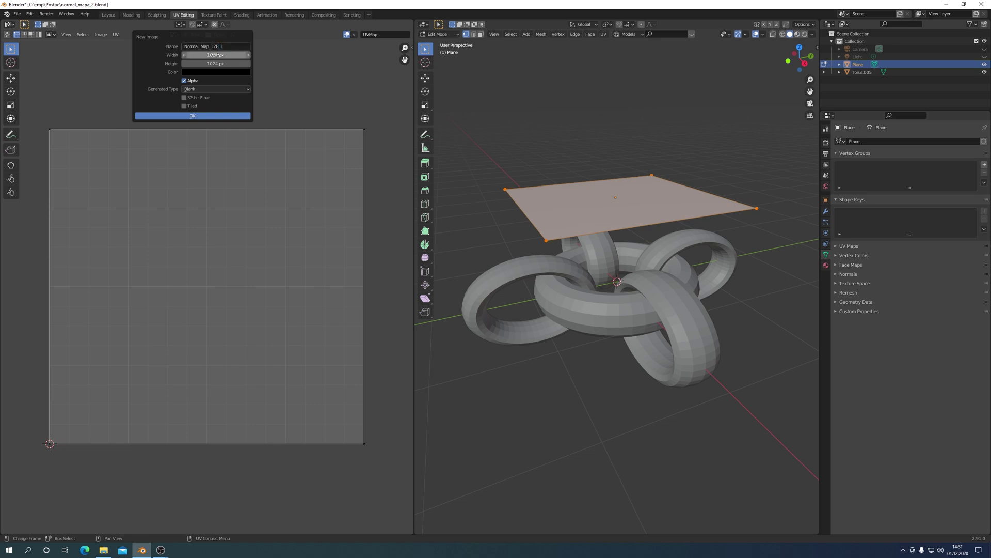
Step: Make the image 128×128 px, 32-bit float, without alpha, and create it
left_click(216, 55)
type("128")
key("Return")
left_click(213, 63)
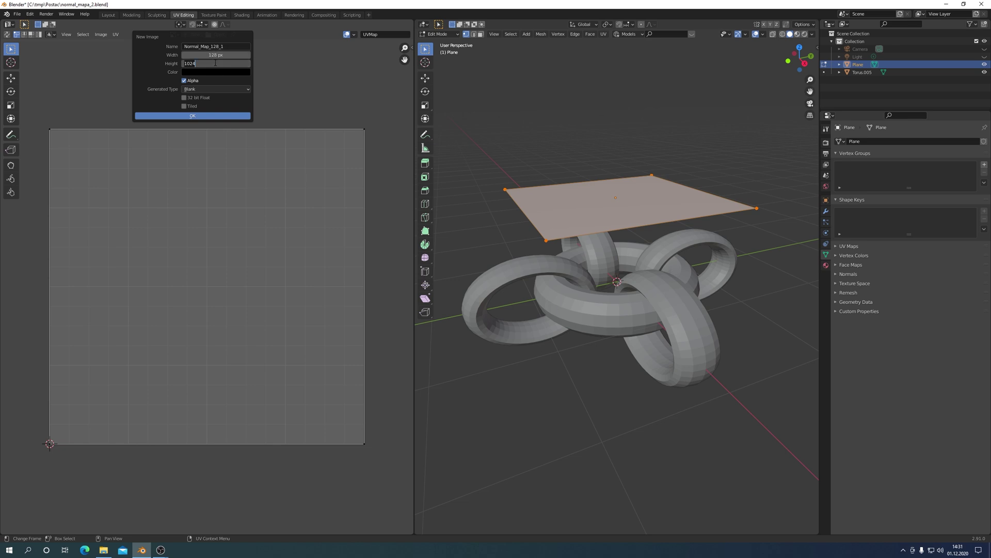
type("12")
key("Return")
left_click(184, 81)
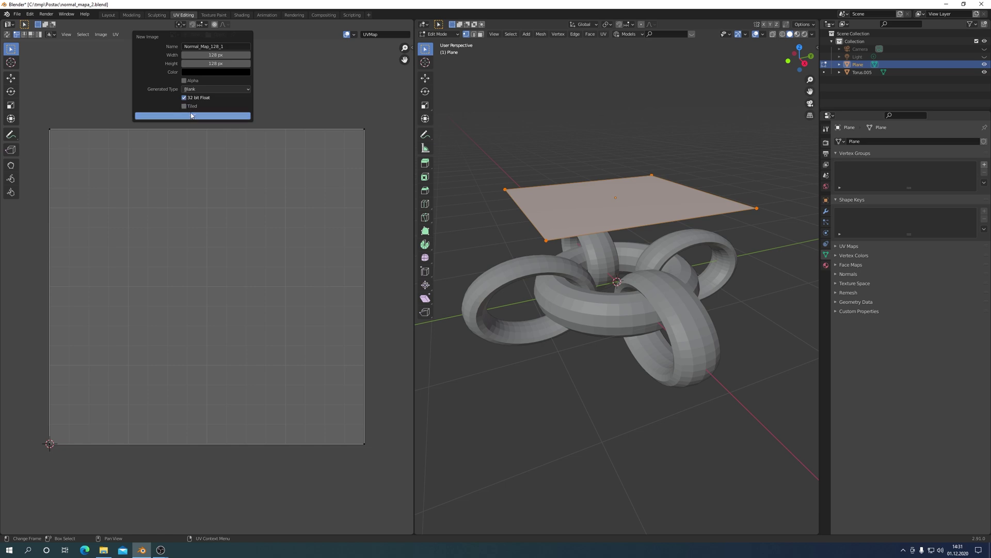
left_click(196, 118)
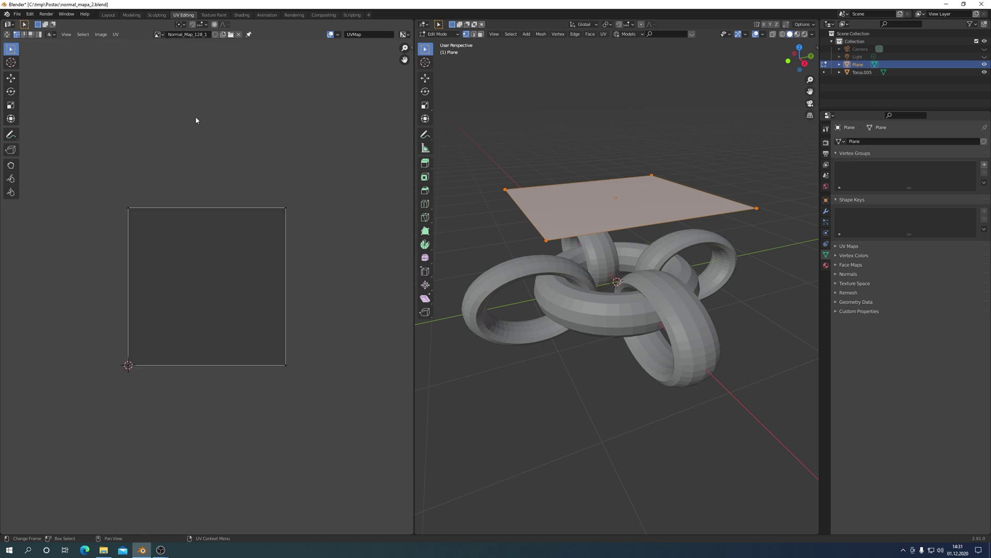
Step: Assign Normal_Map_128_1 to the plane's Image Texture
key("Home")
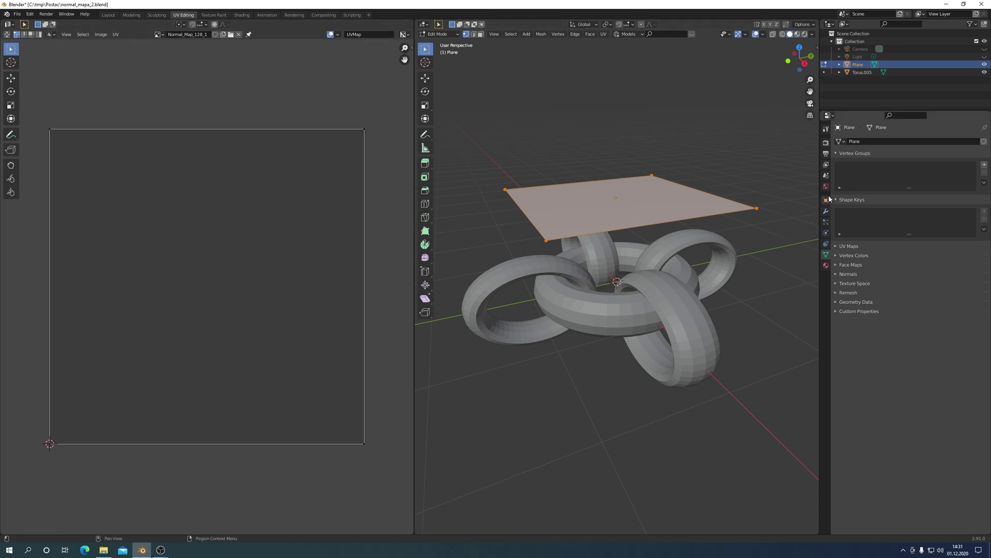
left_click(826, 266)
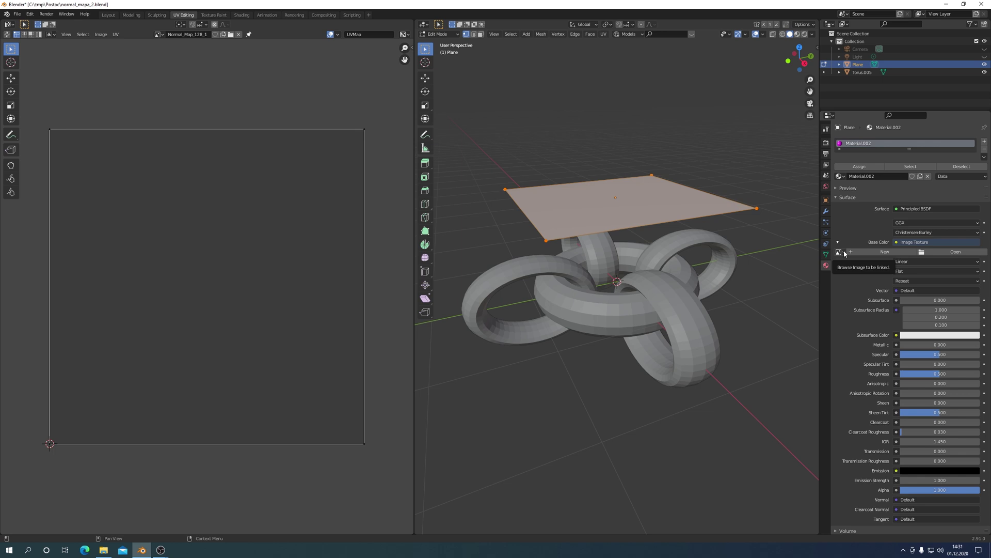
left_click(844, 253)
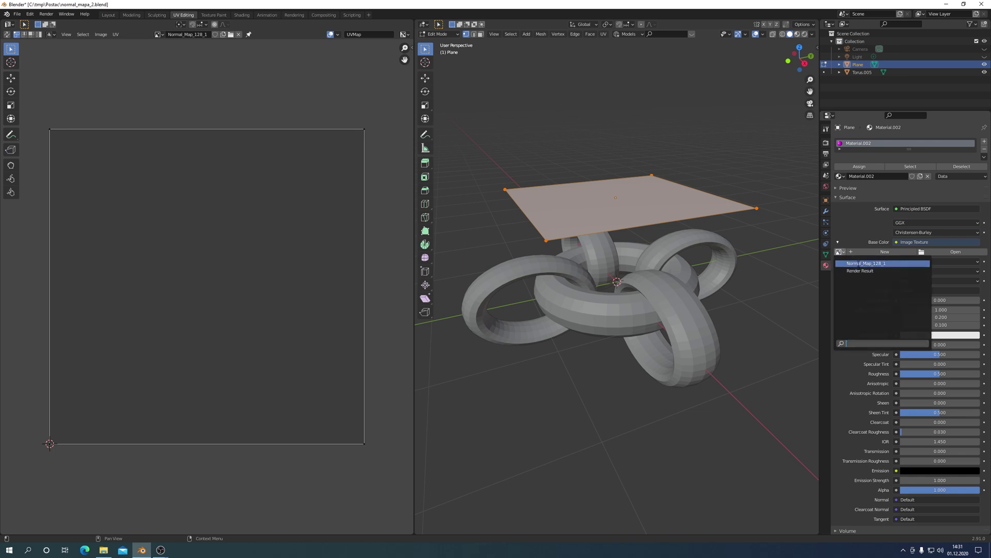
left_click(858, 265)
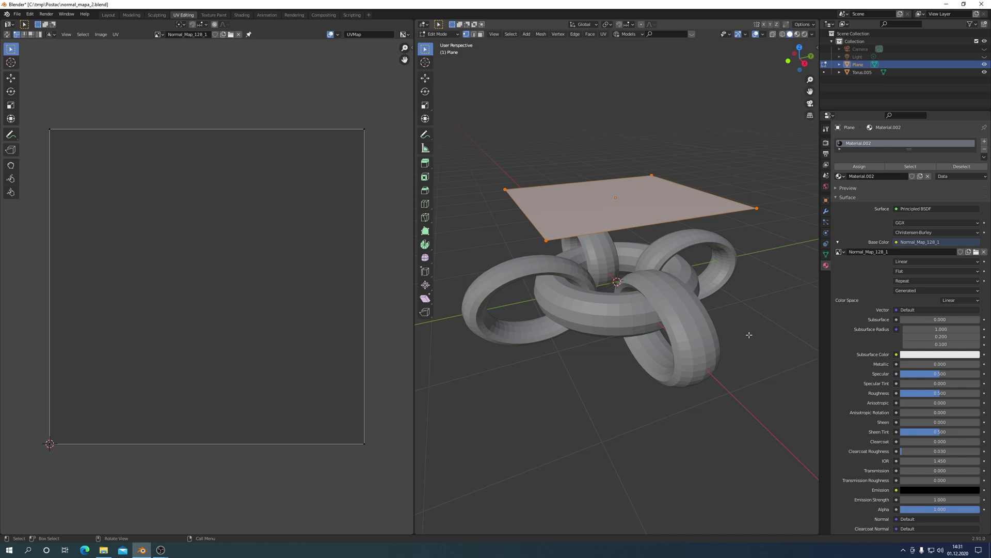
Step: In Object Mode, set the joined tori to Shade Smooth
key("Tab")
left_click(754, 292)
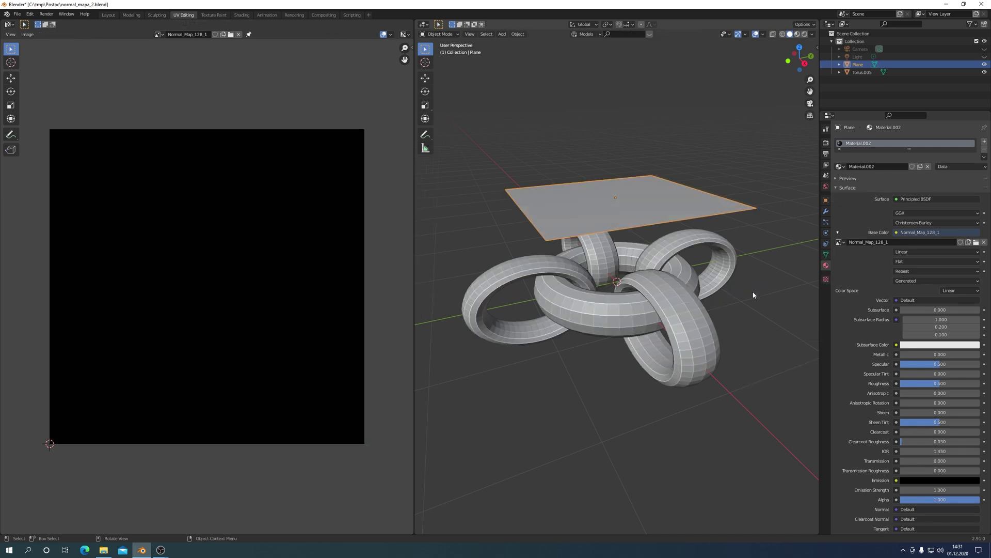
left_click(671, 294)
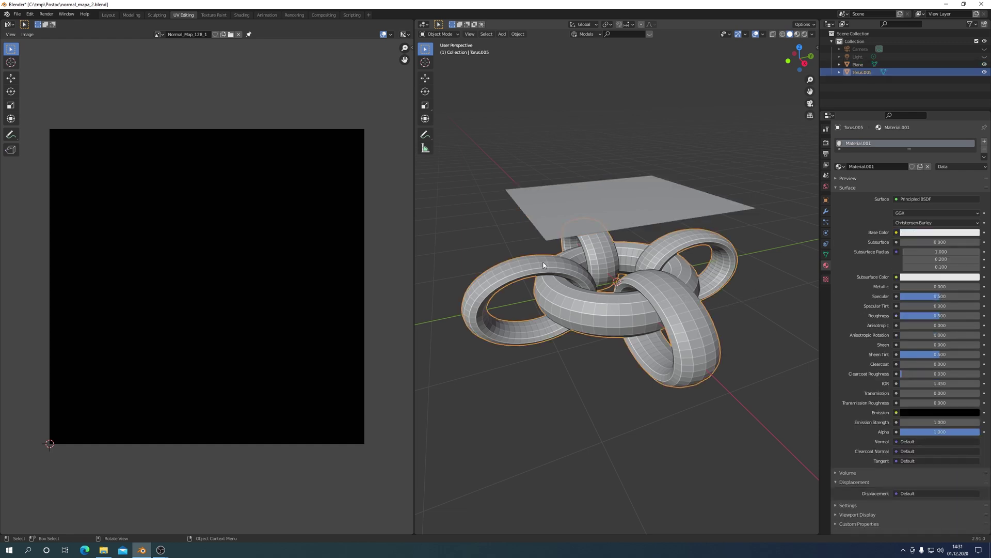
right_click(660, 304)
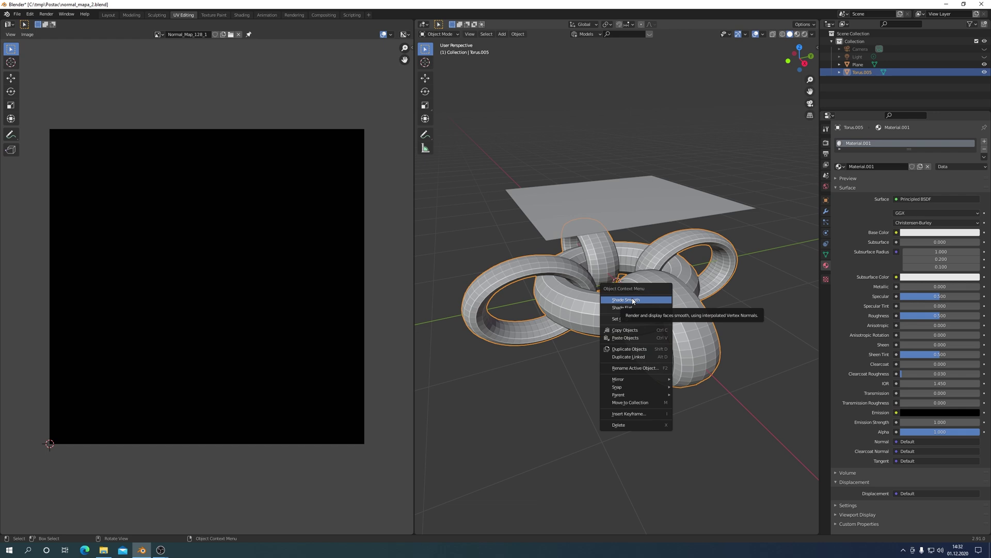
left_click(633, 301)
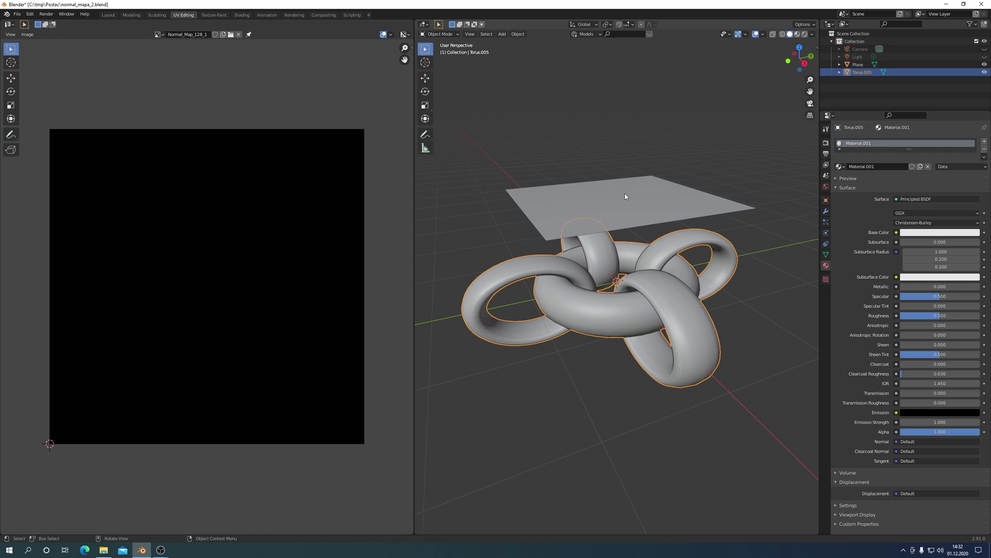
Step: In the Shading workspace, display Normal_Map_128_1 in the Image Editor
left_click(240, 15)
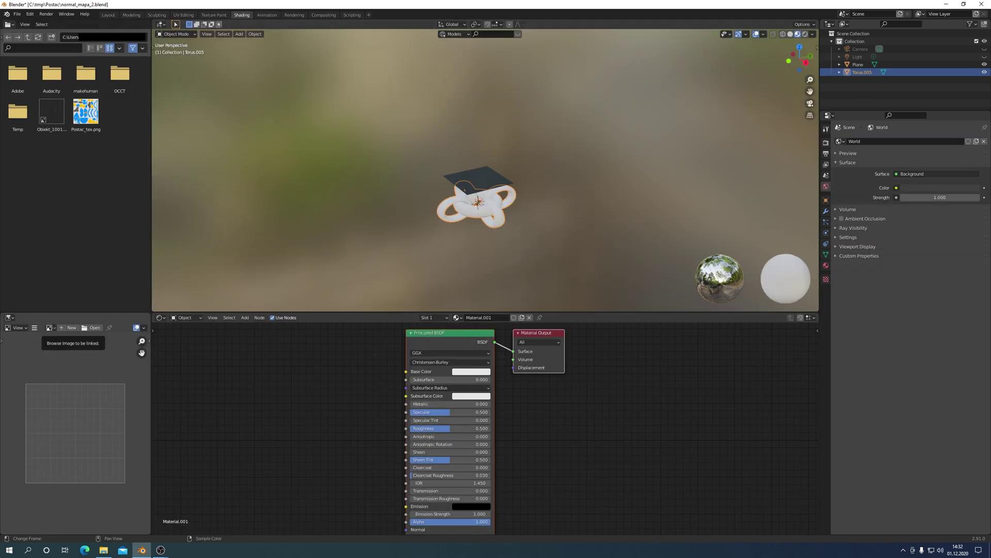
left_click(50, 327)
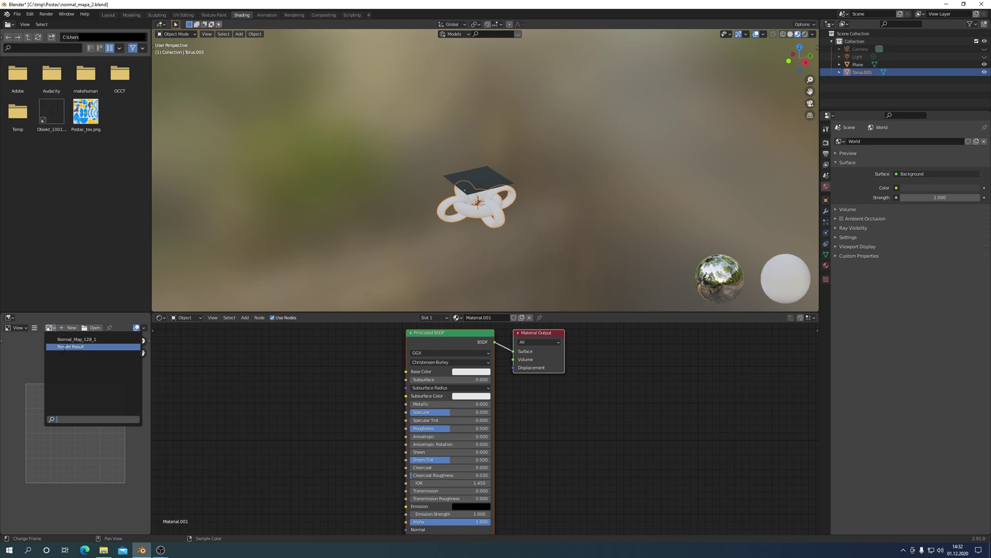
left_click(71, 339)
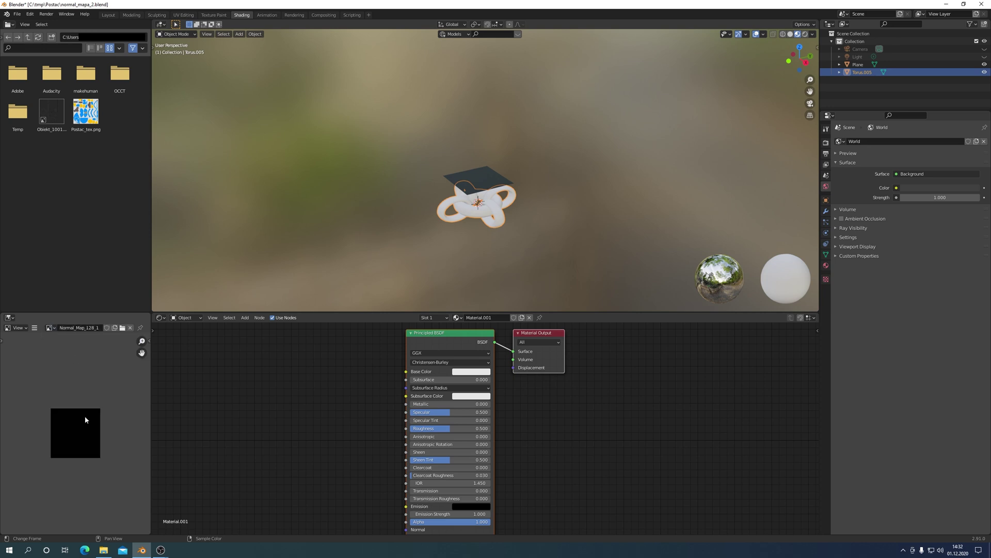
scroll(85, 419, "up", 4)
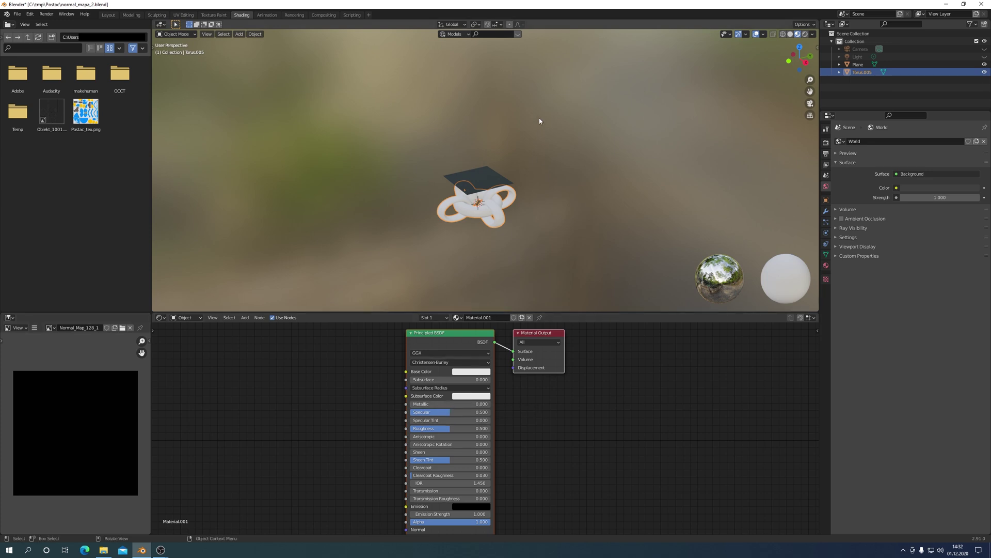
Step: Unlink the image node from the plane's Base Color
left_click(486, 170)
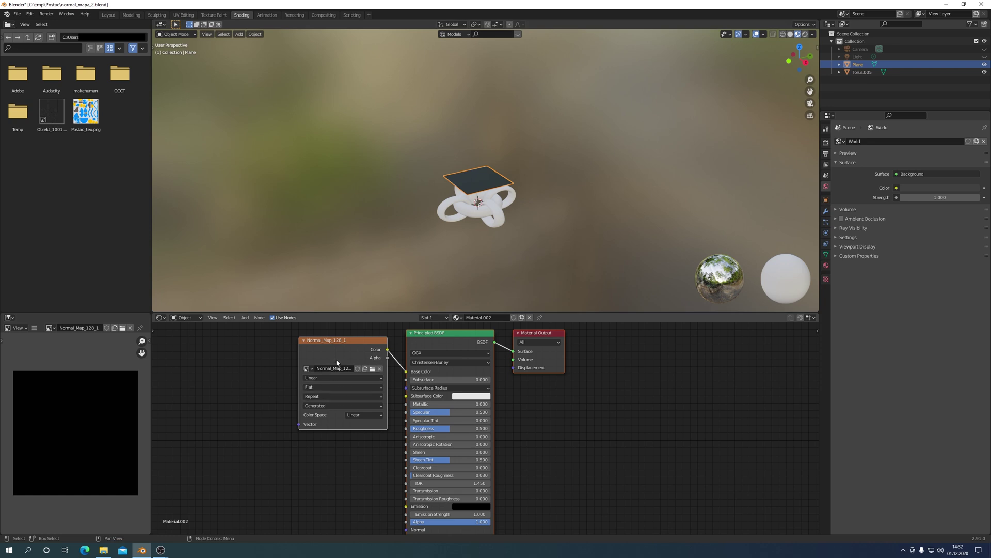
left_click_drag(332, 351, 221, 341)
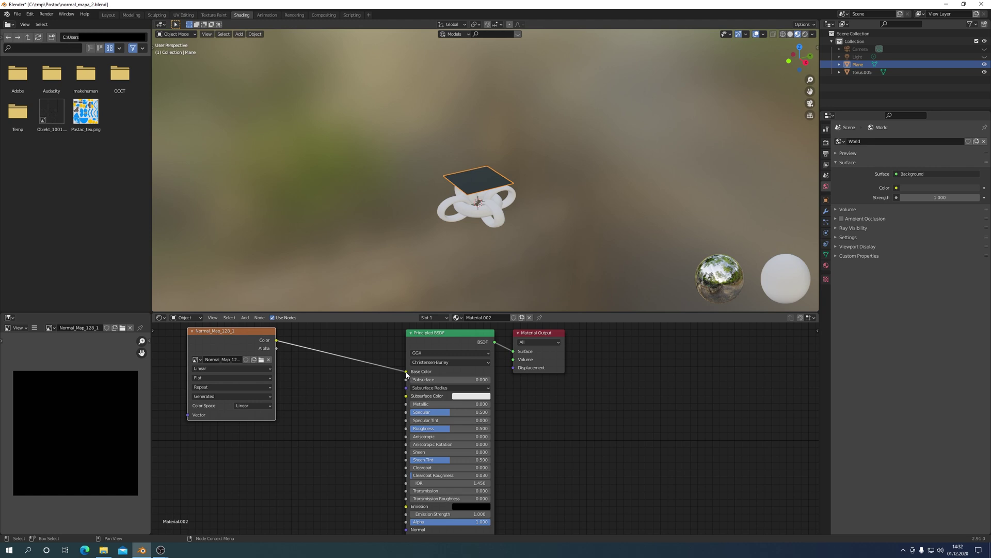
left_click_drag(407, 372, 353, 403)
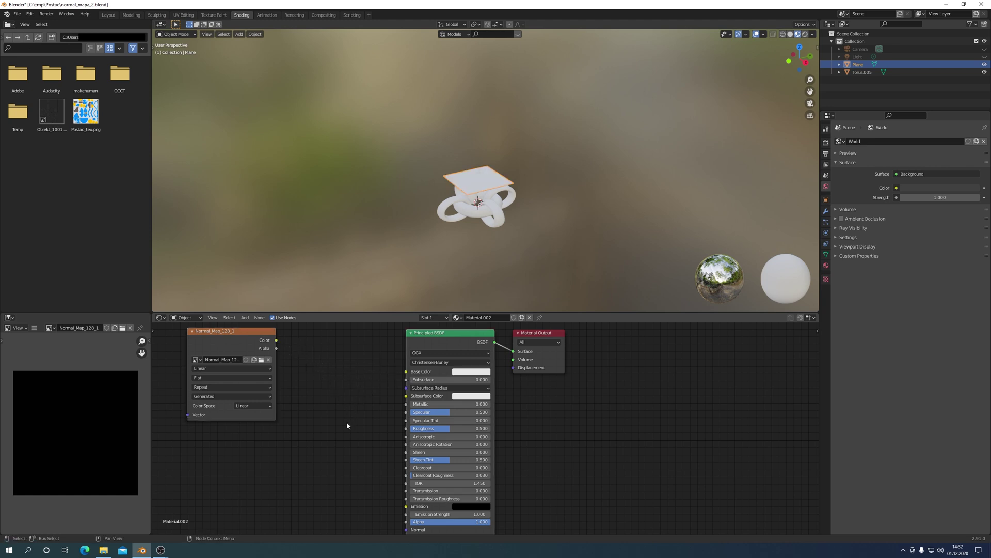
scroll(612, 206, "up", 1)
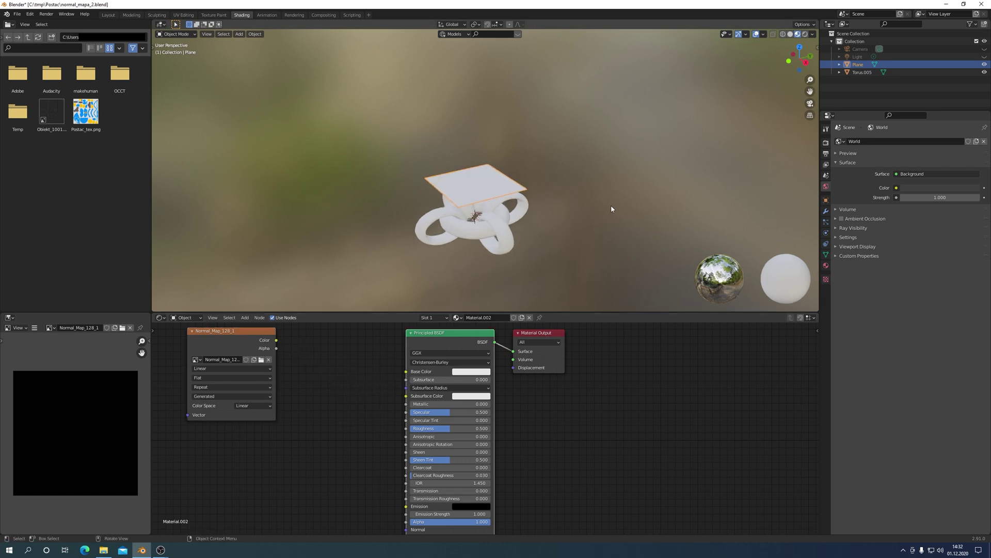
scroll(612, 206, "up", 3)
middle_click_drag(612, 206, 639, 122)
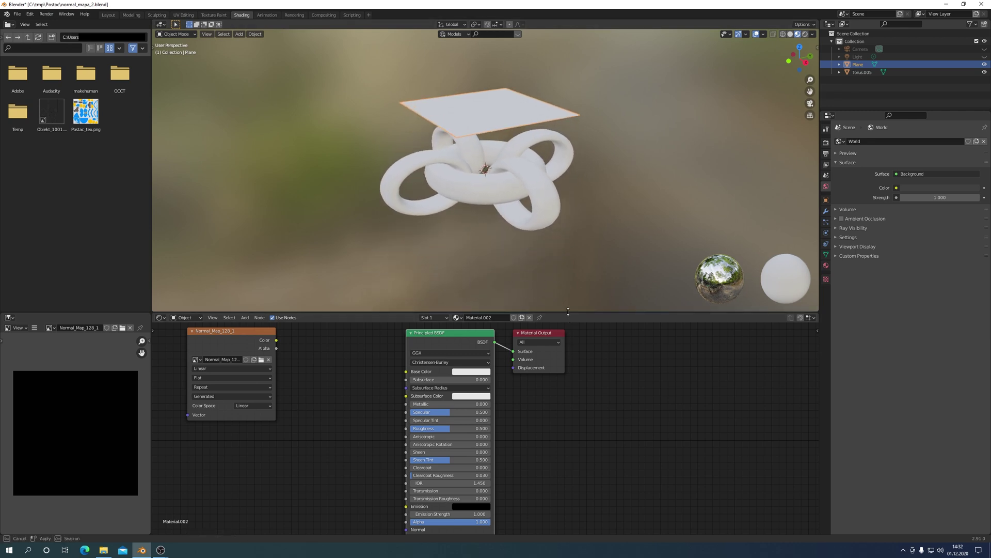
mouse_move(567, 313)
left_mouse_down()
mouse_move(568, 213)
mouse_move(567, 228)
left_mouse_up()
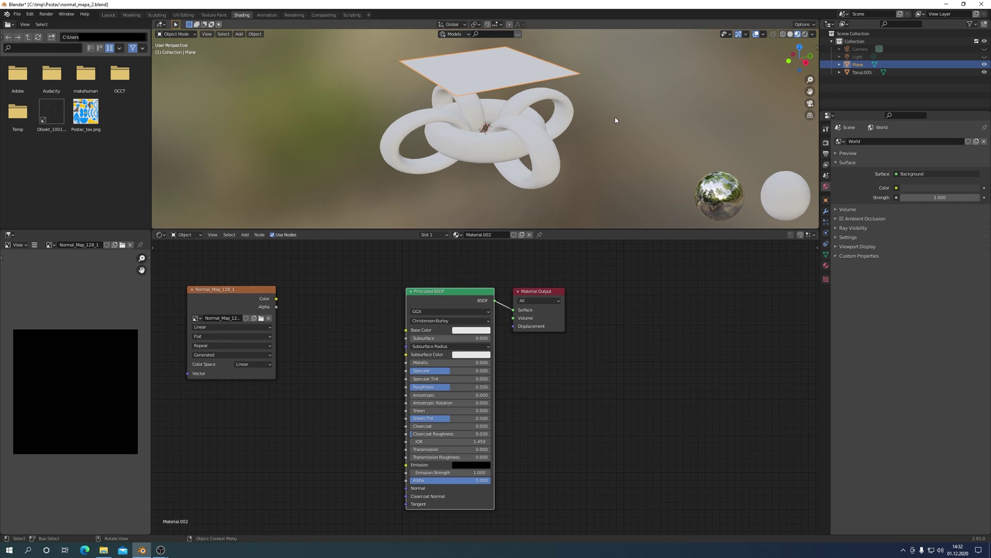
middle_click_drag(622, 128, 619, 121)
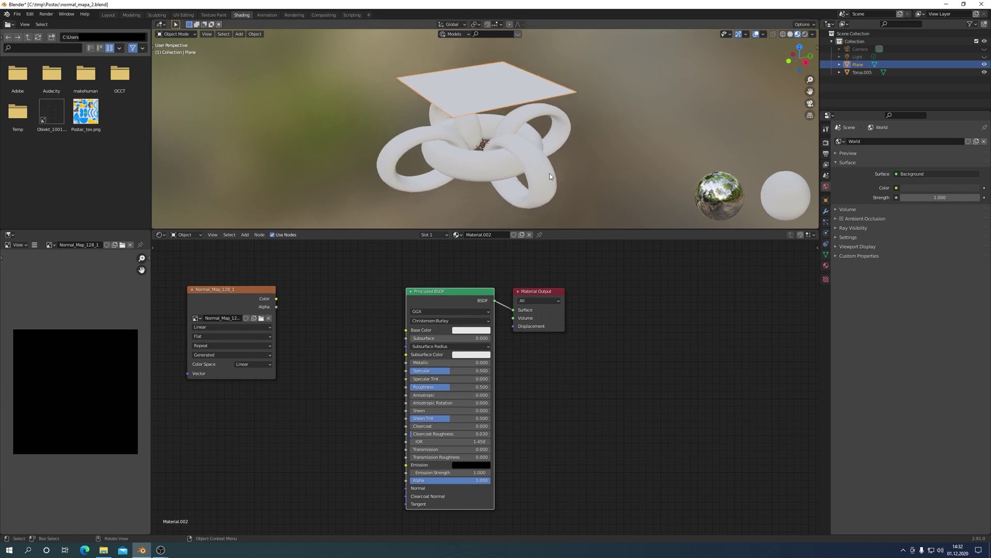
Step: Select Torus.005, then add the Plane as the active object
left_click(566, 172)
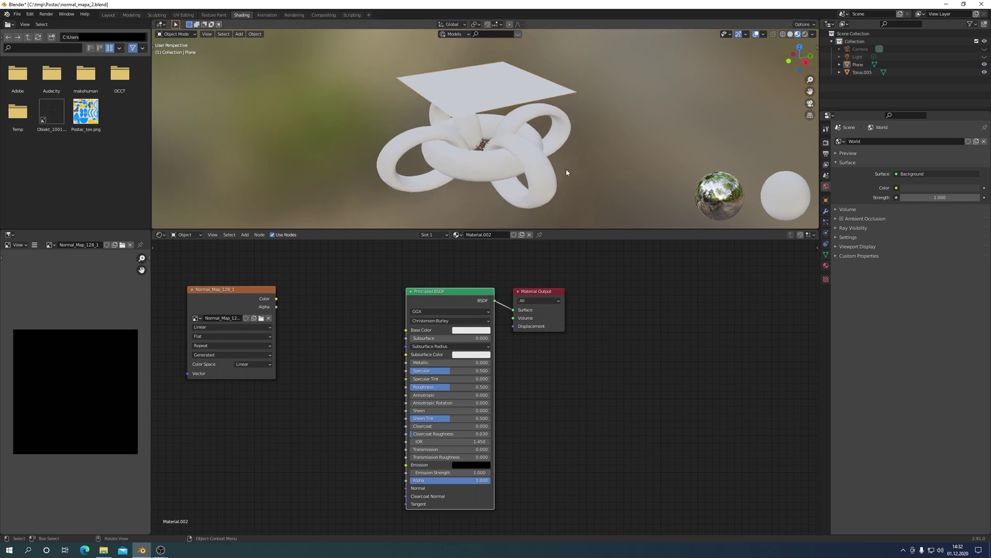
left_click(535, 172)
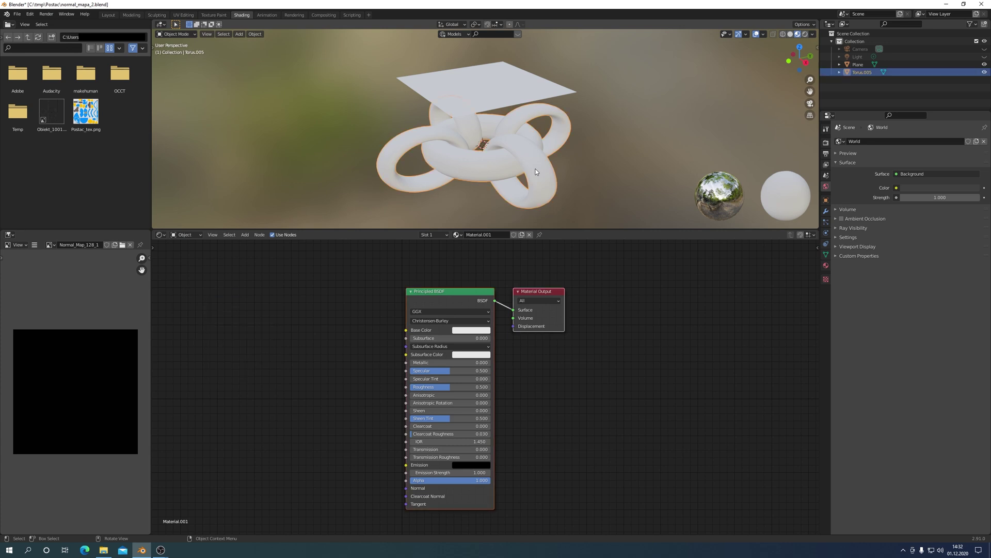
left_click(523, 80, "shift")
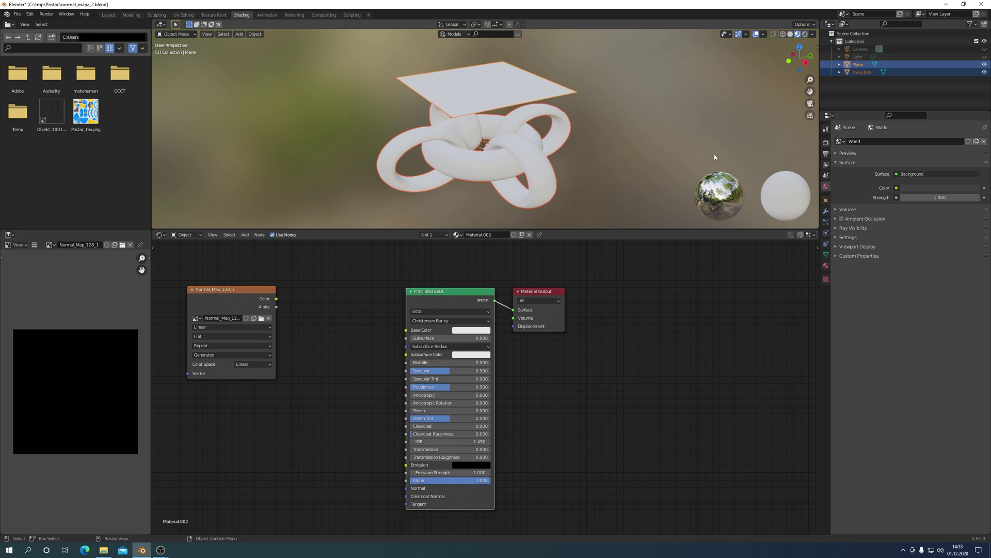
Step: Show the Cycles render settings and expand the Bake panel
left_click(825, 144)
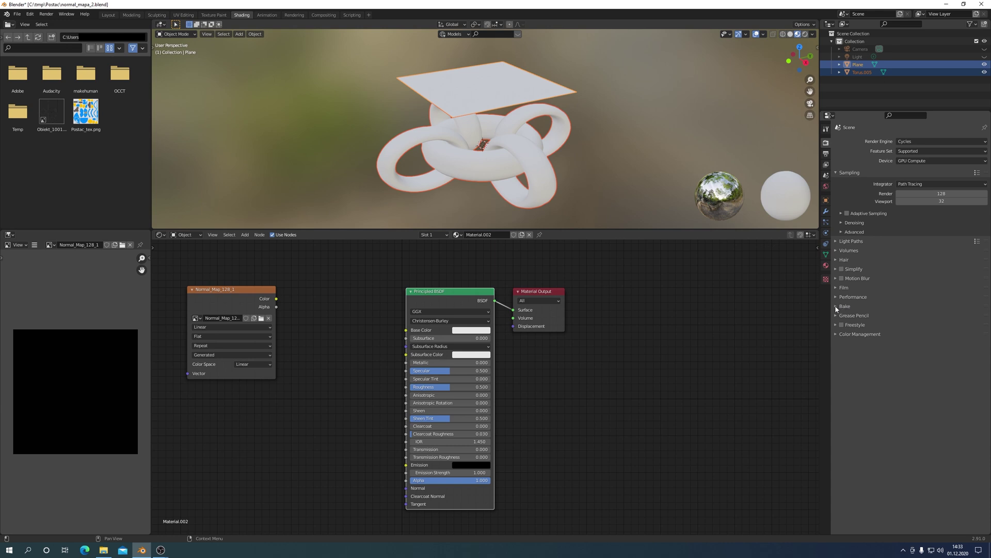
left_click(836, 307)
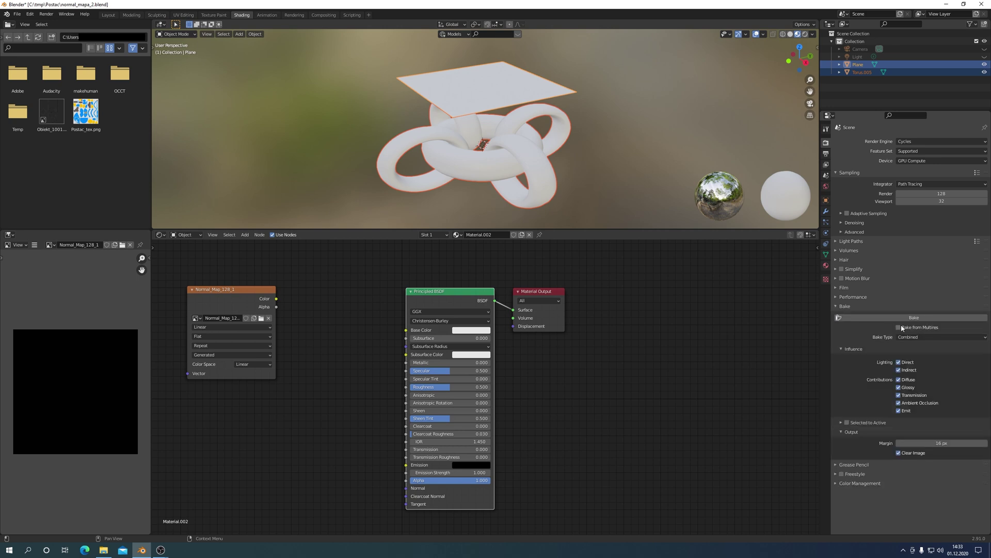
Step: Set Bake Type to Normal, enable Selected to Active, and set the margin to 0 px
left_click(986, 337)
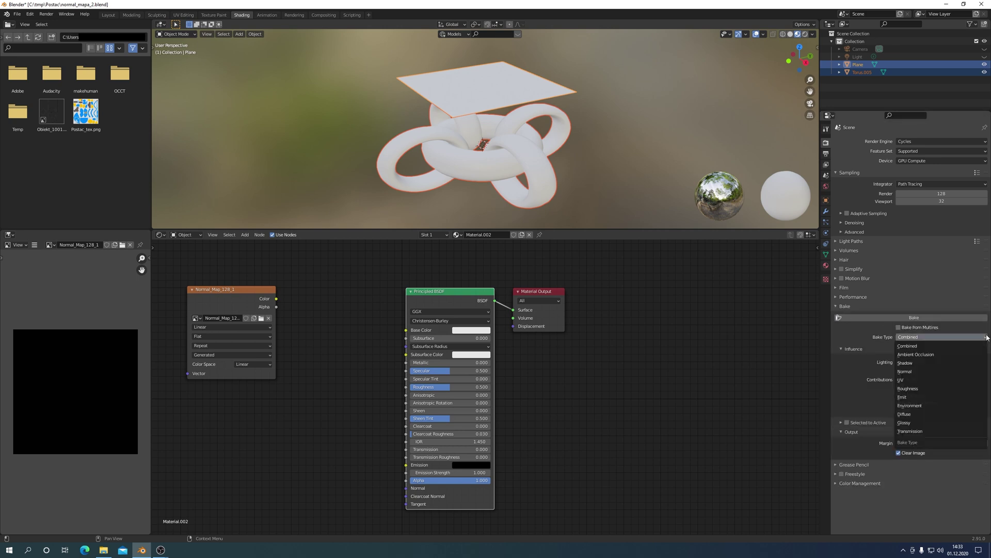
left_click(905, 371)
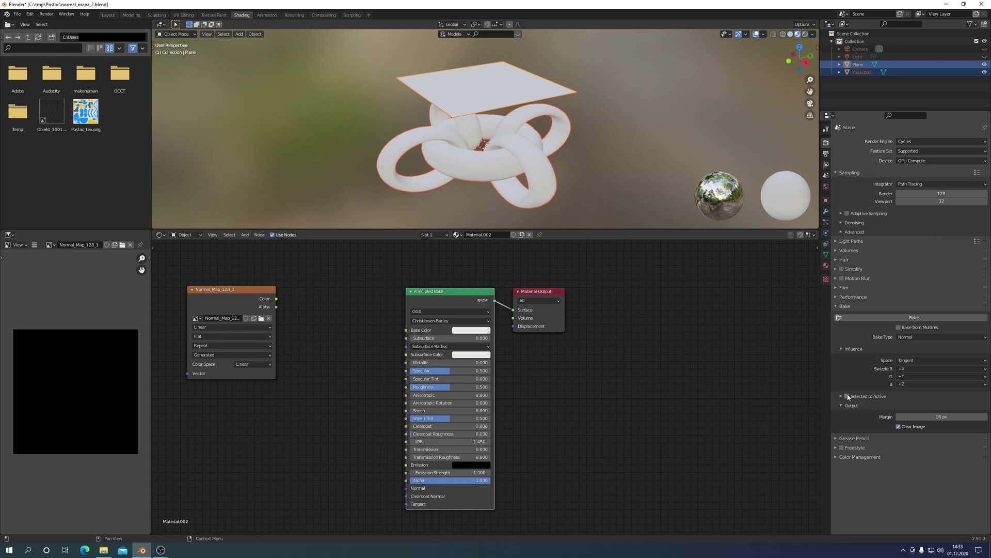
left_click(847, 396)
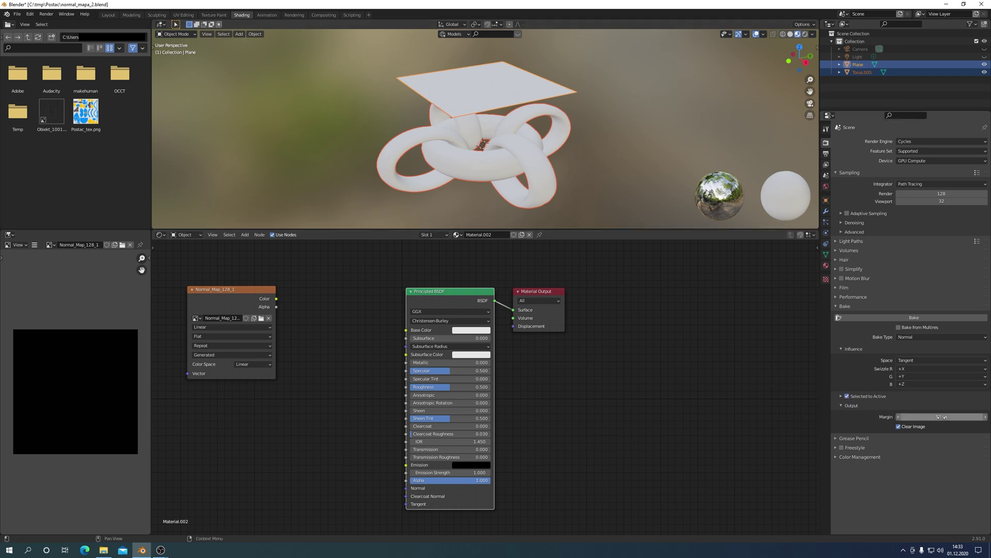
left_click_drag(940, 417, 914, 417)
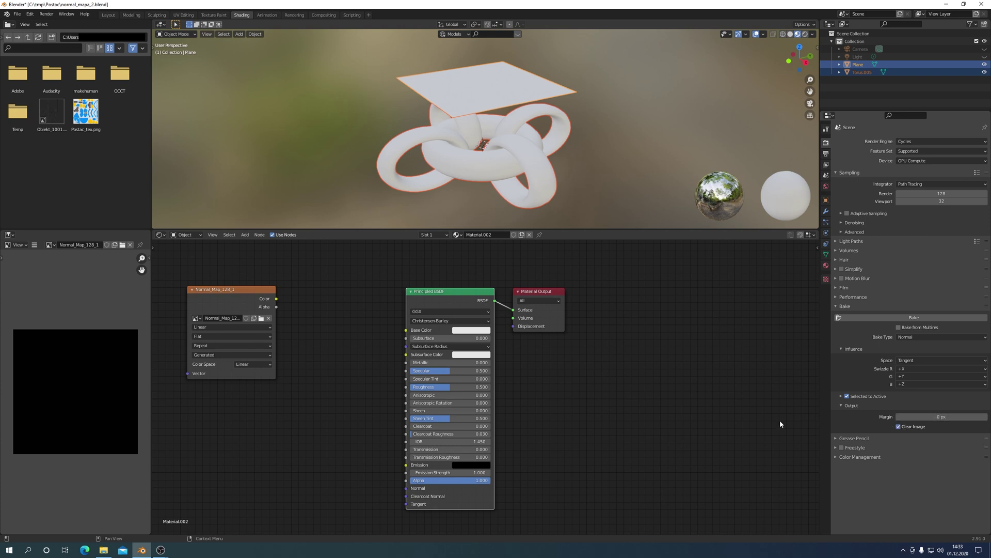
left_click_drag(230, 299, 307, 296)
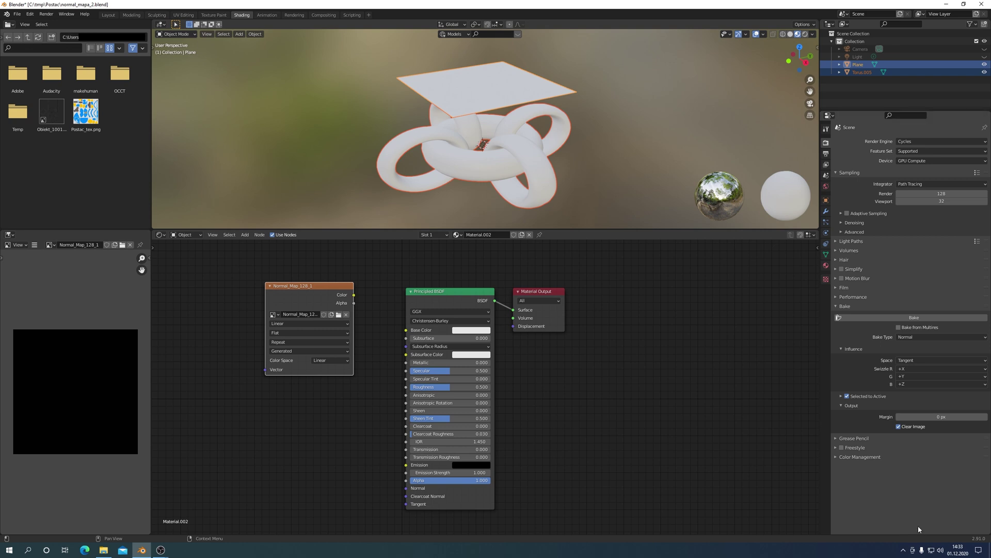
Step: Bake the tori's normals into Normal_Map_128_1
left_click(924, 318)
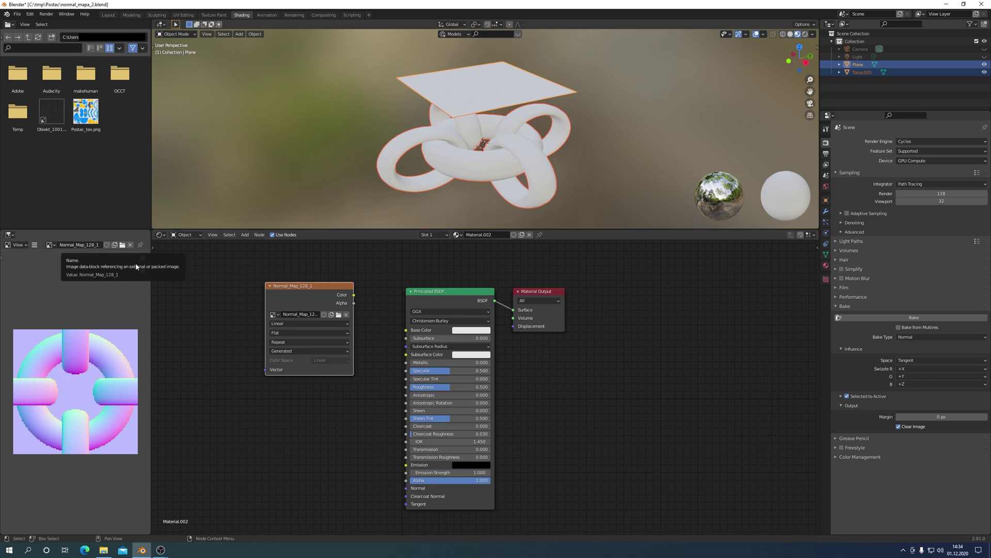
mouse_move(942, 369)
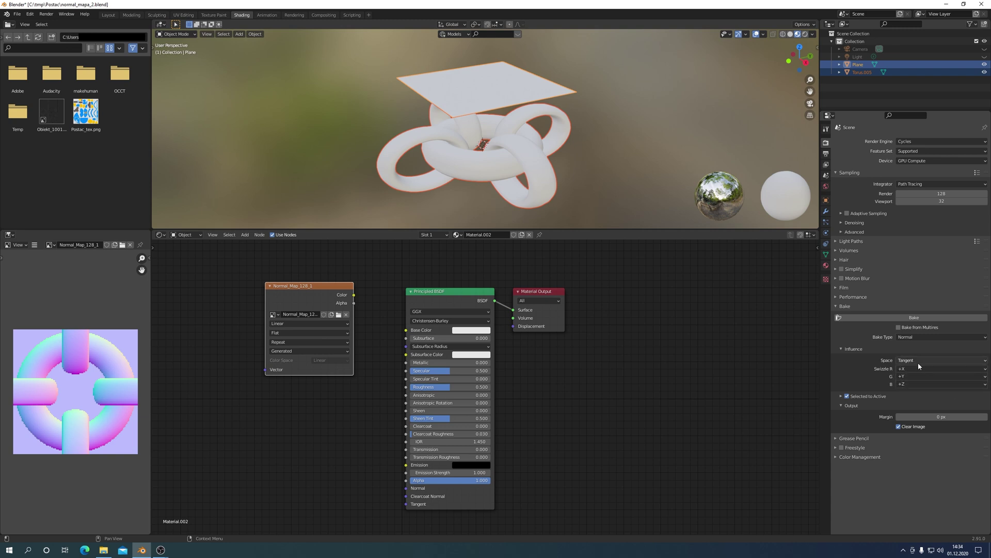
Step: Flip the bake swizzle to -X, -Y, -Z and rebake the normal map
left_click(986, 371)
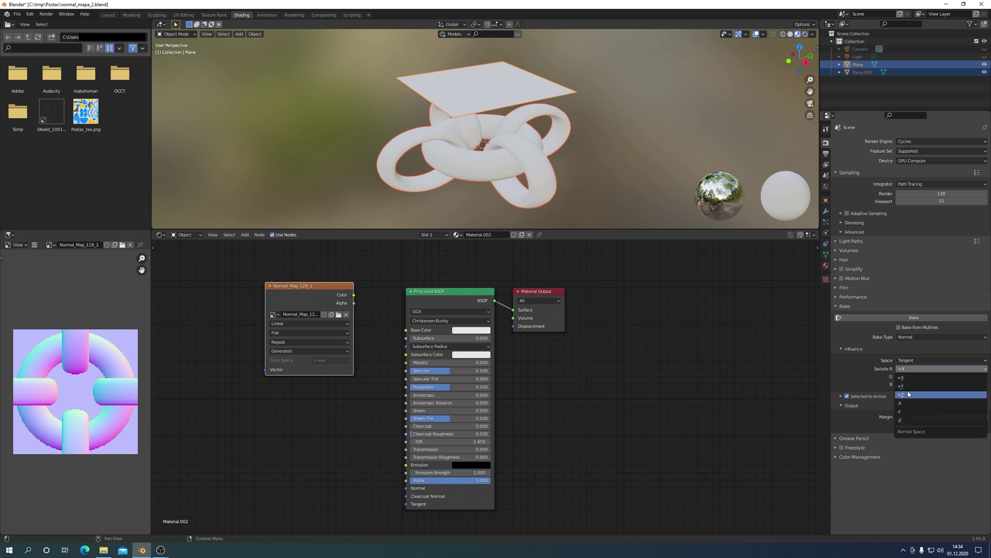
left_click(924, 377)
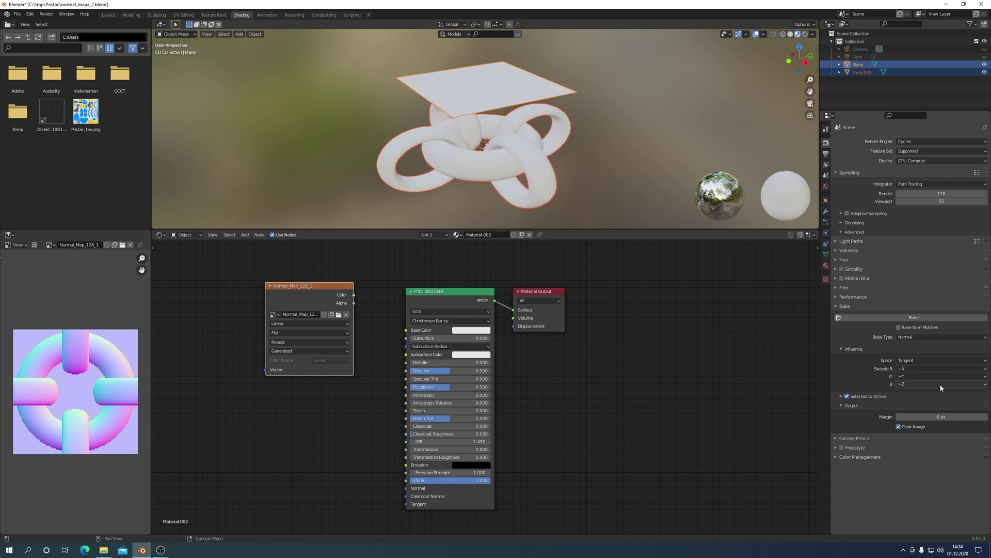
left_click(979, 376)
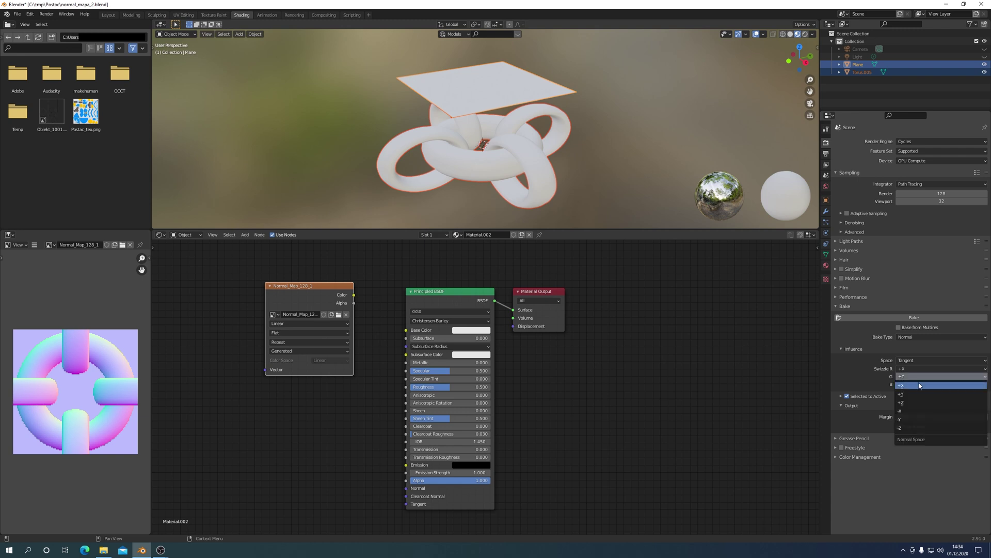
left_click(903, 419)
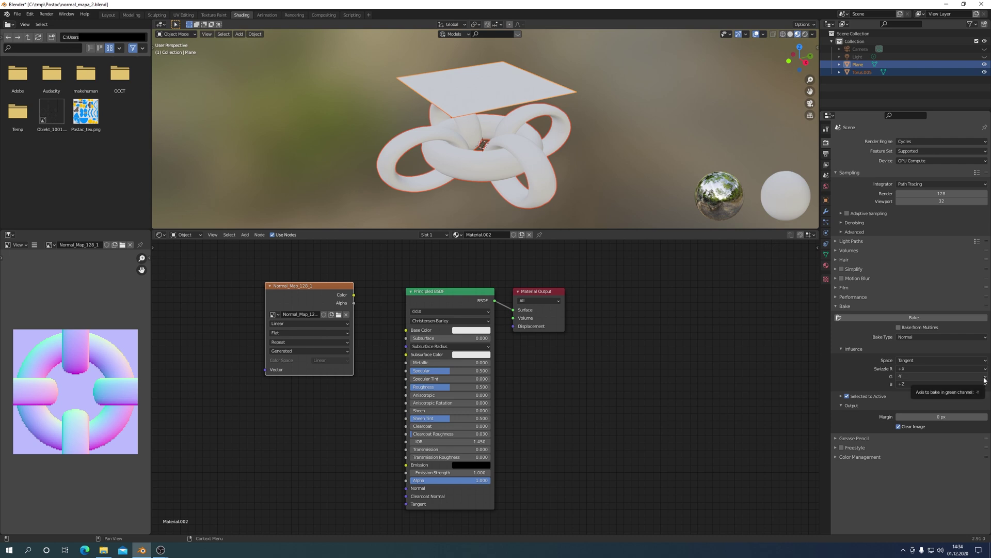
left_click(984, 385)
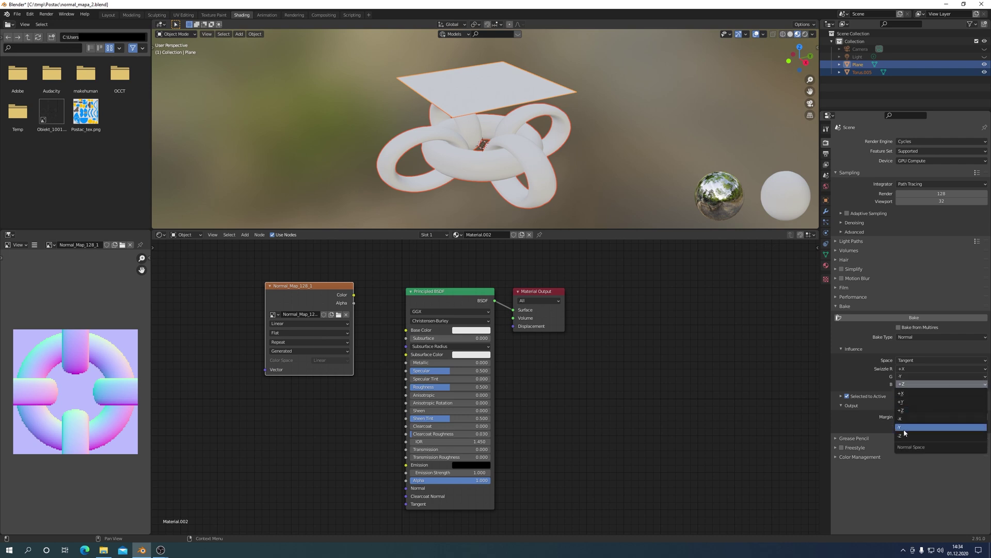
left_click(901, 435)
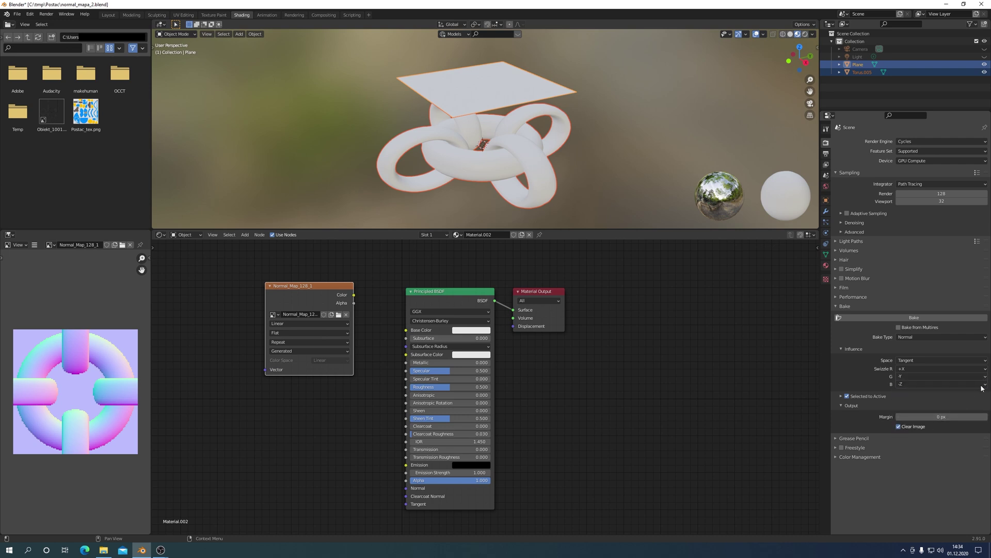
left_click(984, 369)
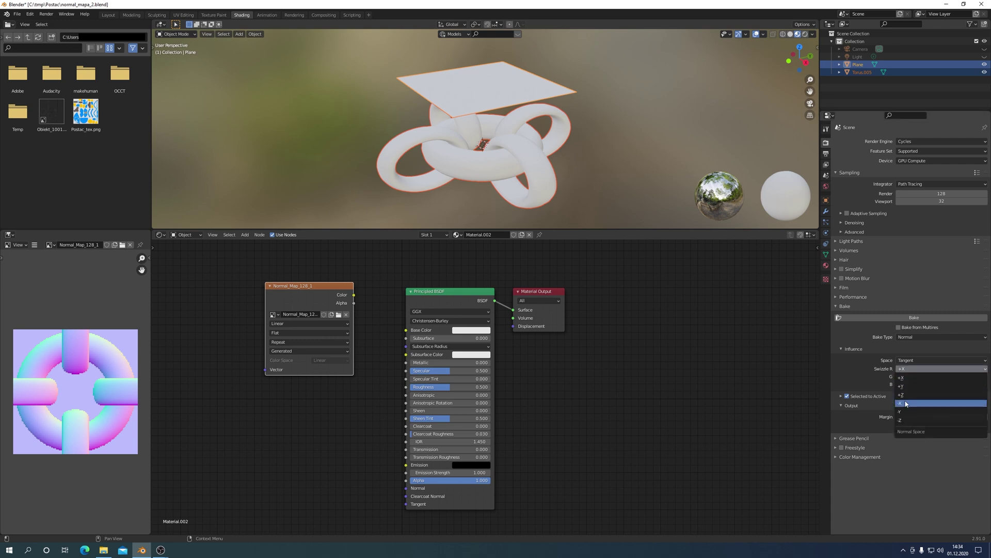
left_click(905, 403)
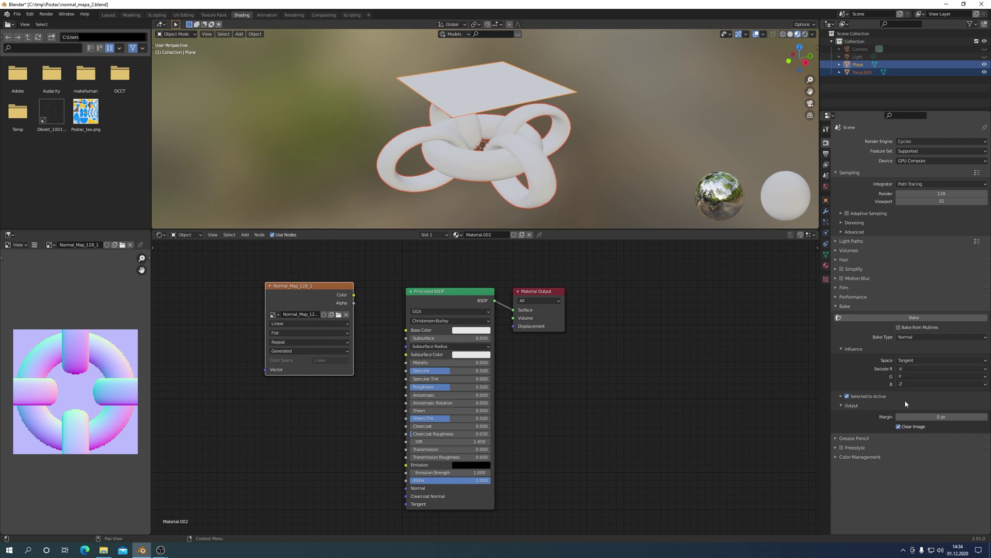
left_click(913, 317)
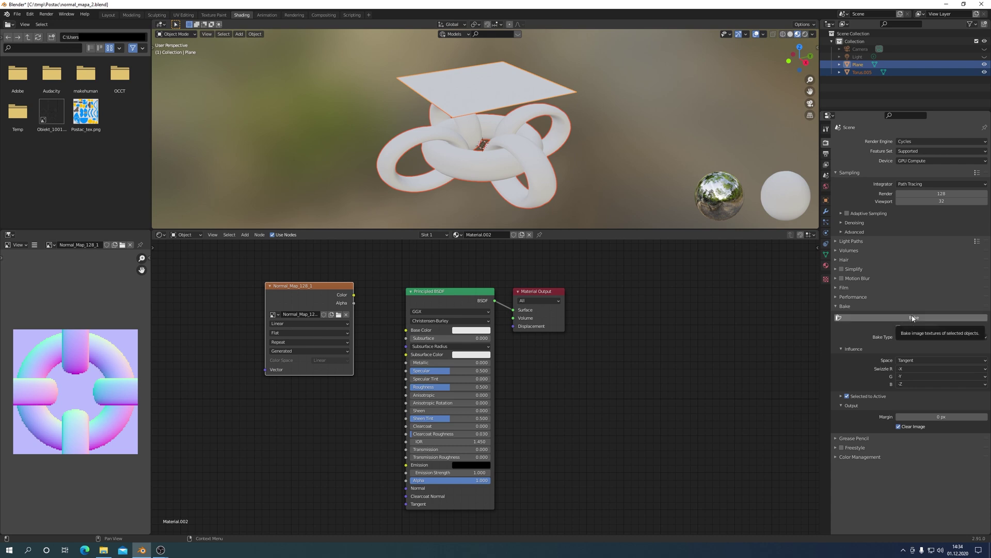
left_click(913, 317)
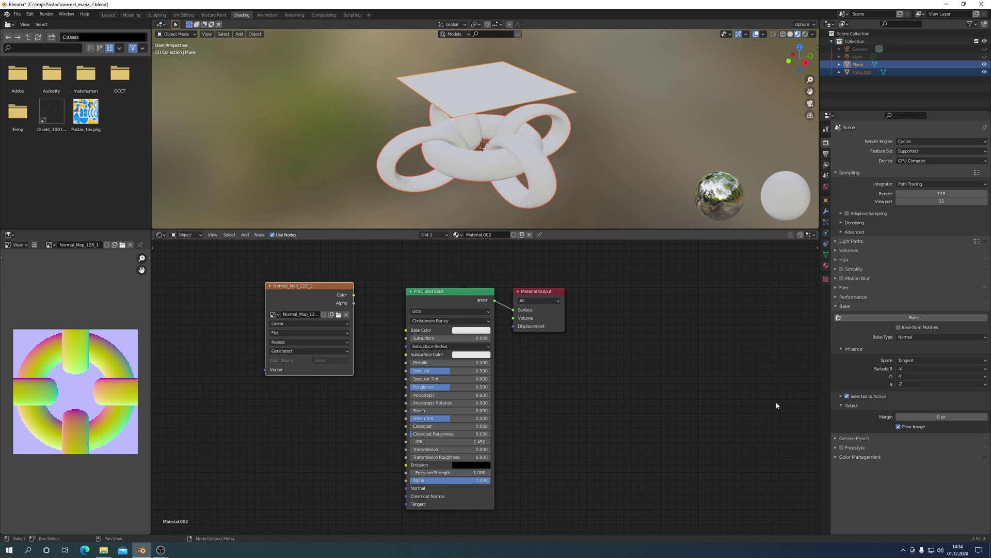
Step: Restore the swizzle to +X, +Y, +Z and bake again
left_click(984, 370)
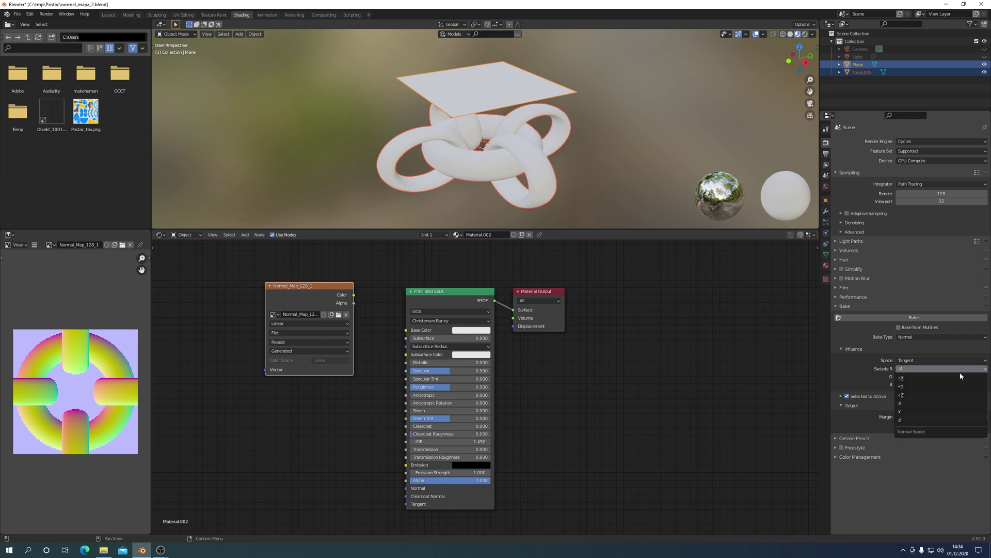
left_click(910, 378)
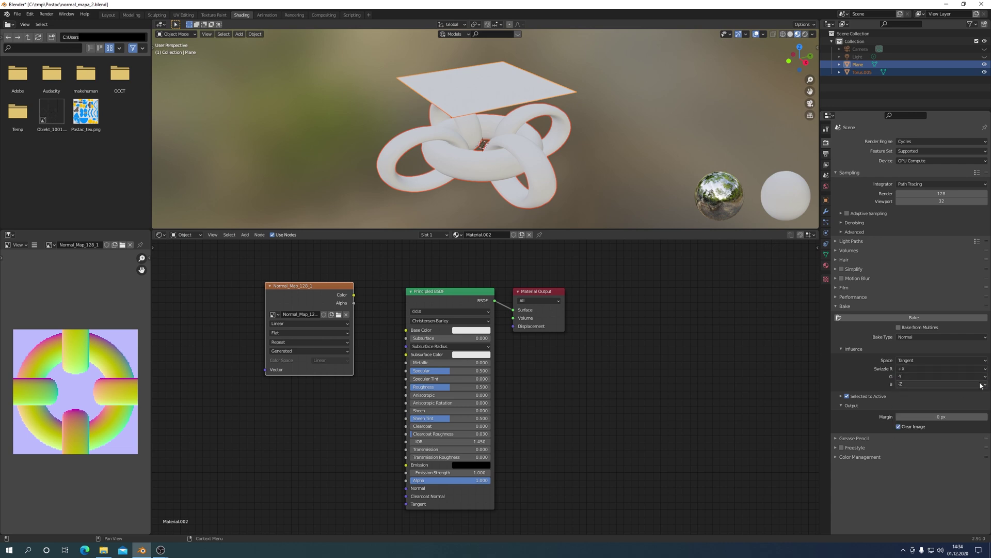
left_click(984, 377)
left_click(914, 396)
left_click(986, 385)
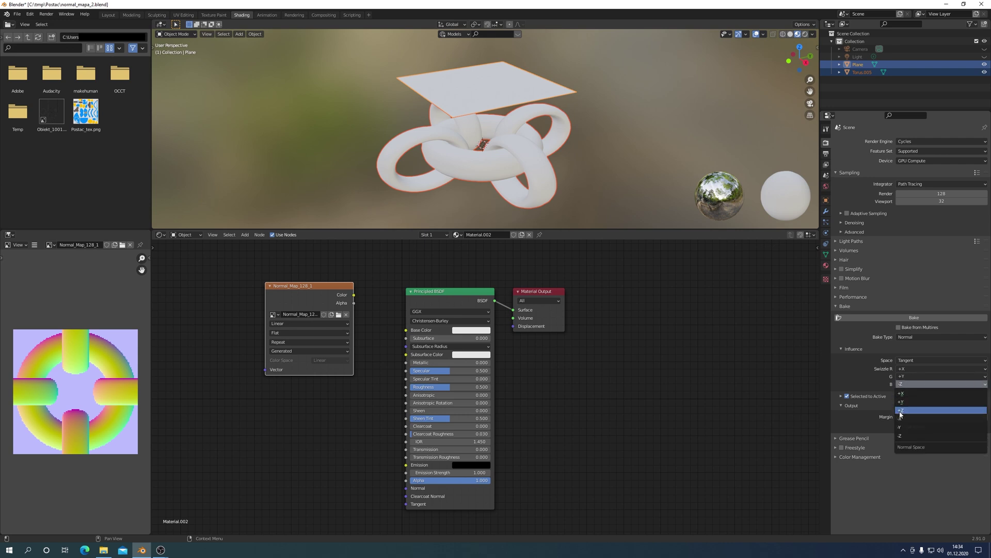
left_click(903, 411)
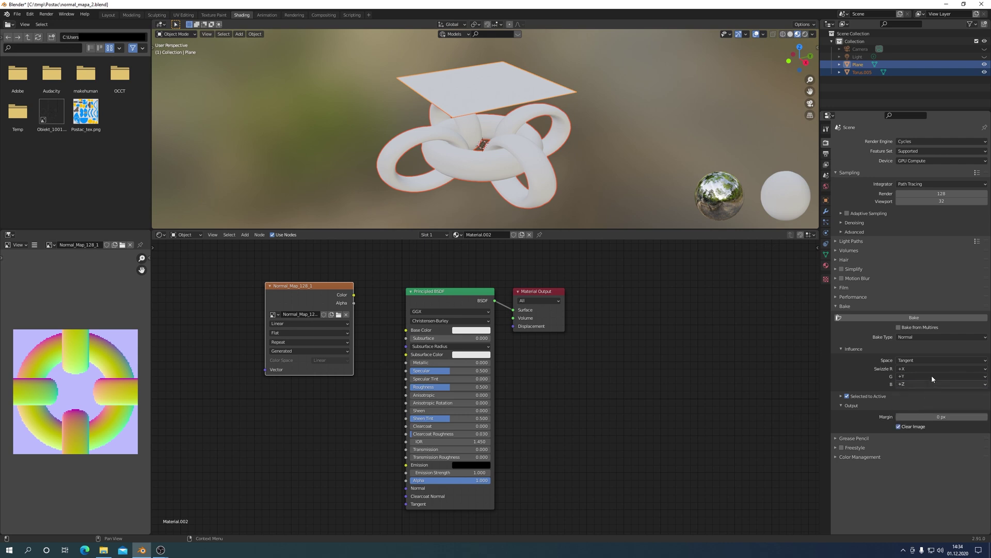
left_click(913, 318)
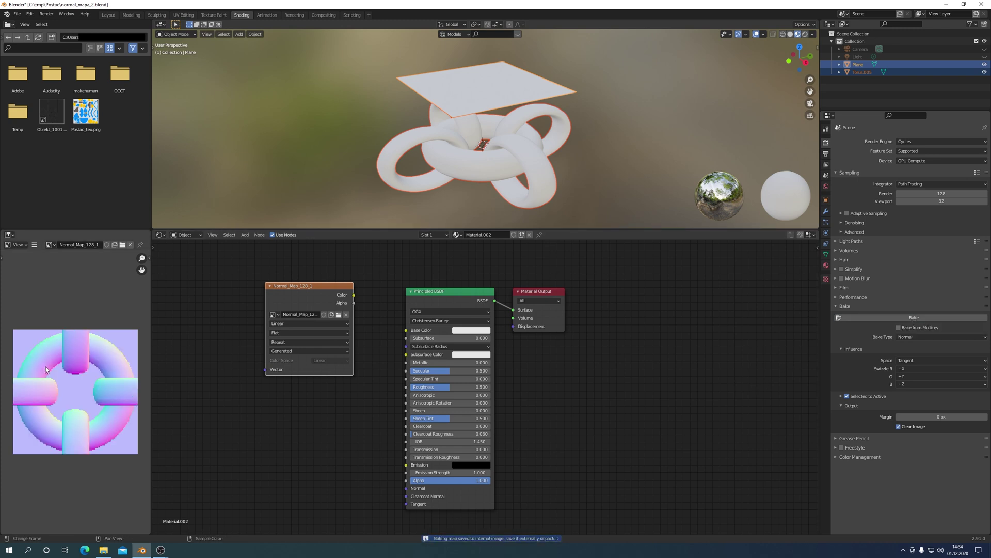
Step: Save the baked image as Normal_Map_128_1.png in C:\tmp\Postac
left_click(35, 245)
mouse_move(54, 261)
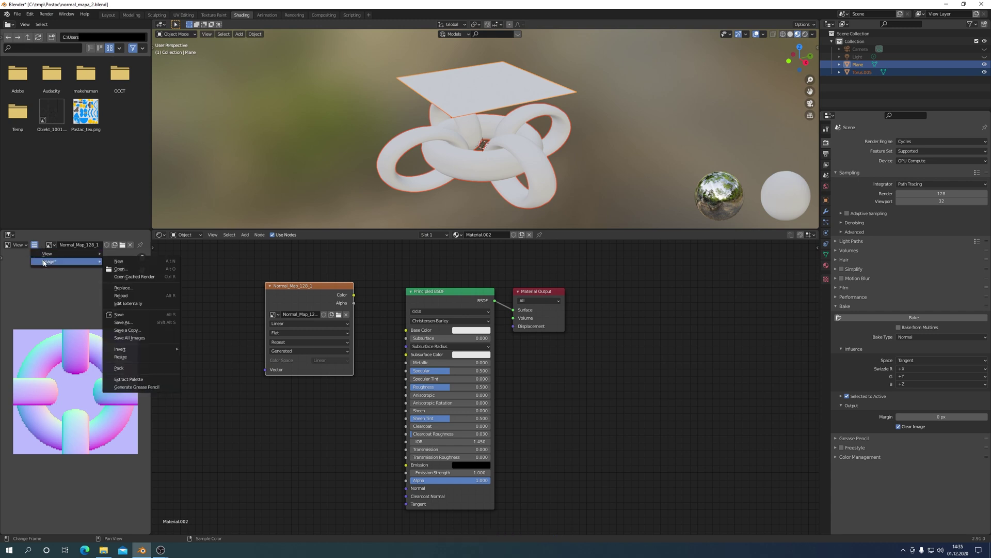
left_click(123, 322)
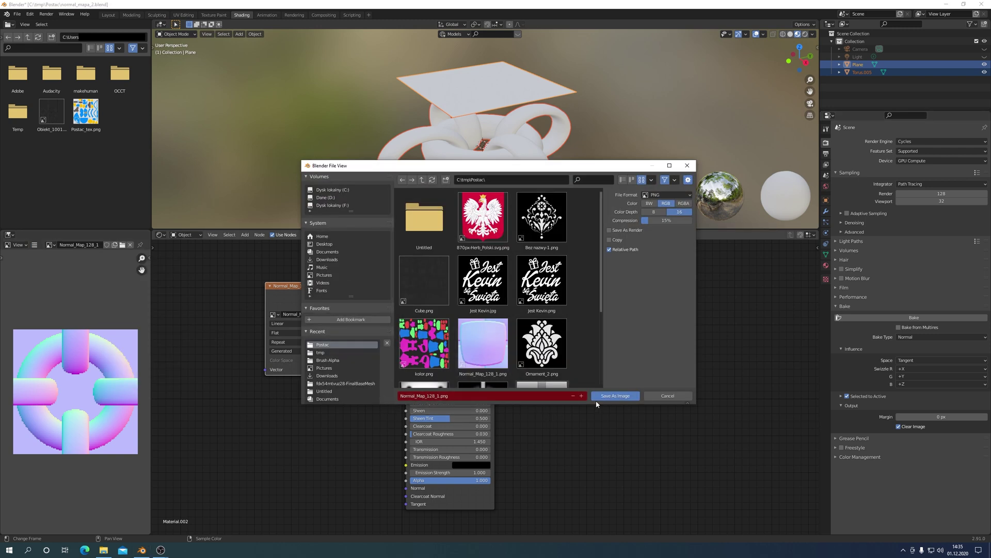
left_click(627, 397)
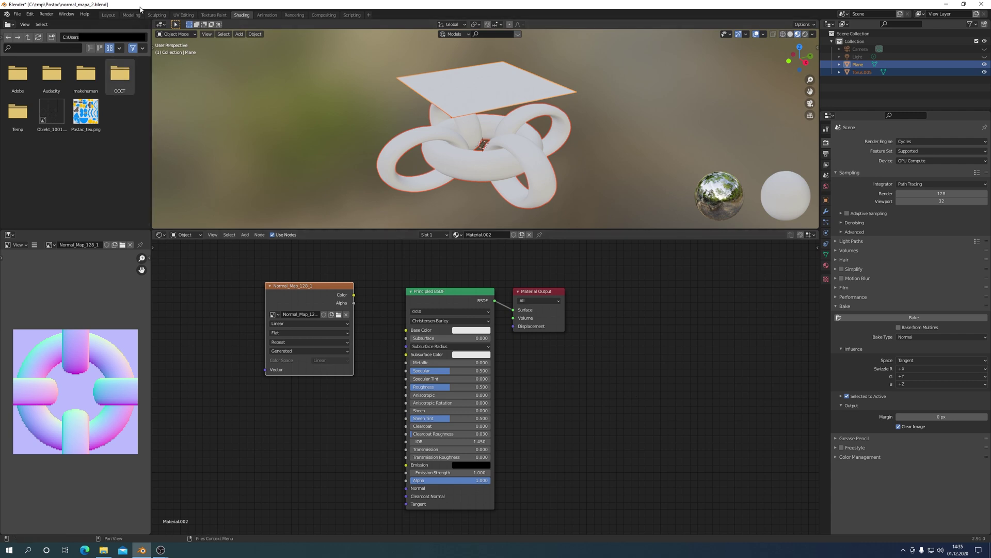
Step: In the Layout workspace, hide the original Plane and Torus.005
left_click(109, 15)
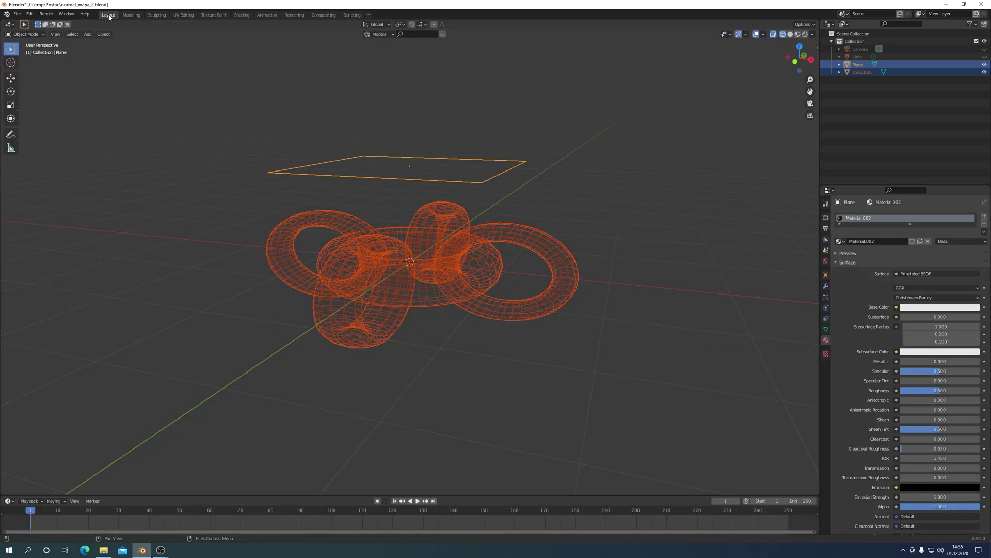
left_click(984, 64)
left_click(985, 72)
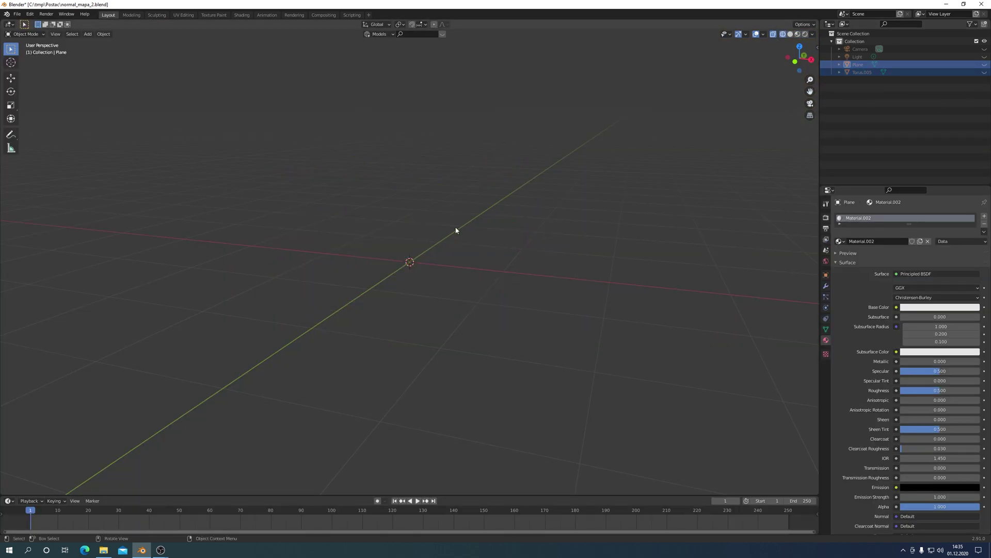
Step: Add a new mesh plane and view it from top orthographic in solid shading
left_click(88, 34)
mouse_move(98, 43)
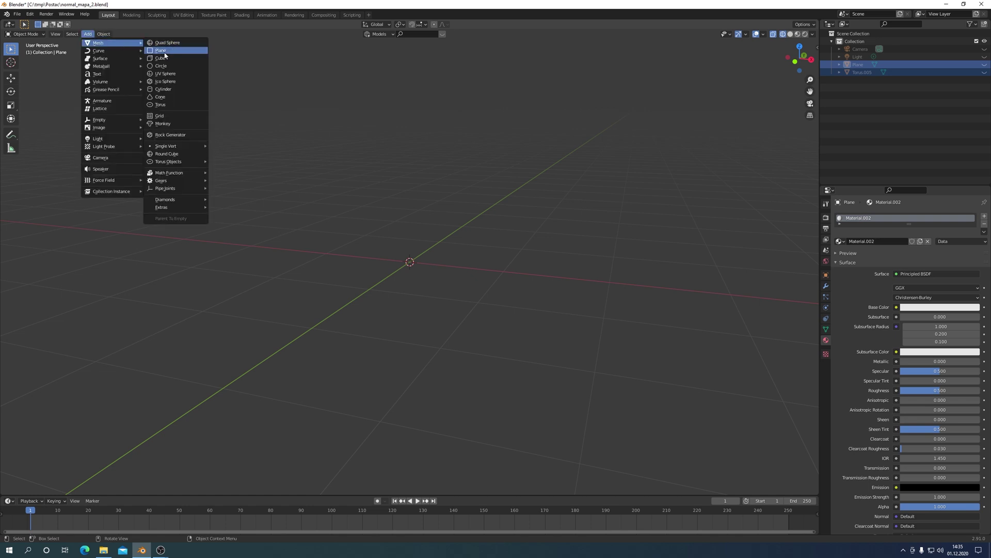
left_click(165, 51)
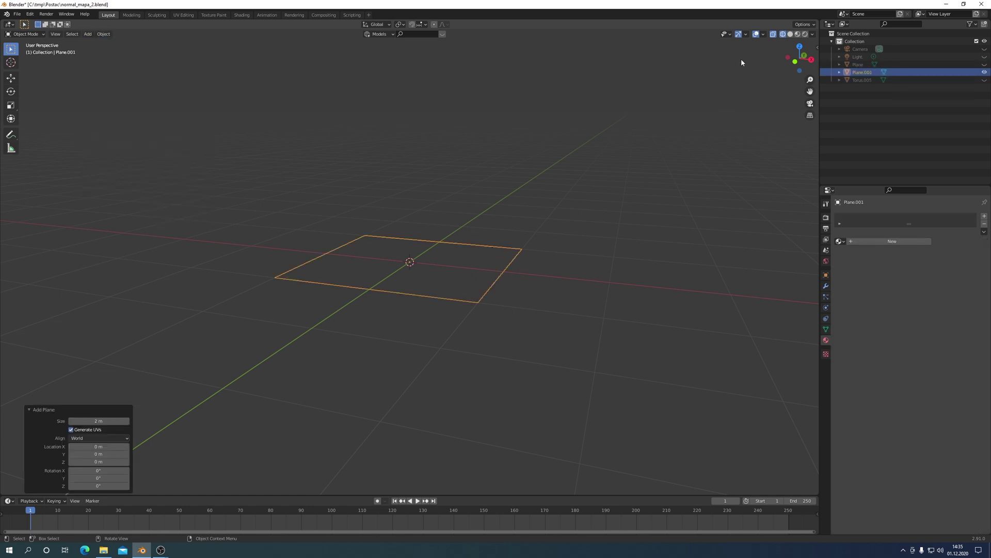
left_click(790, 34)
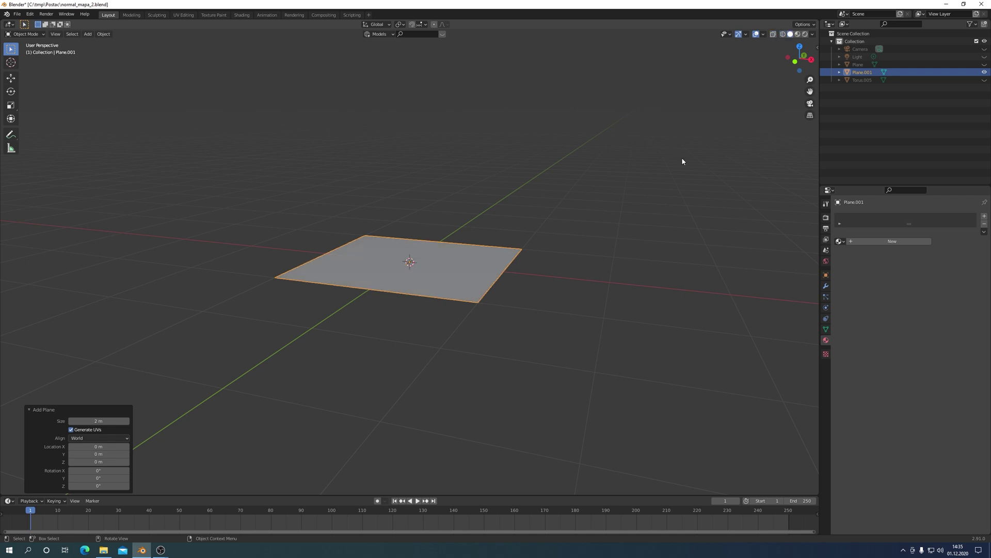
scroll(448, 272, "up", 2)
key("KP_7")
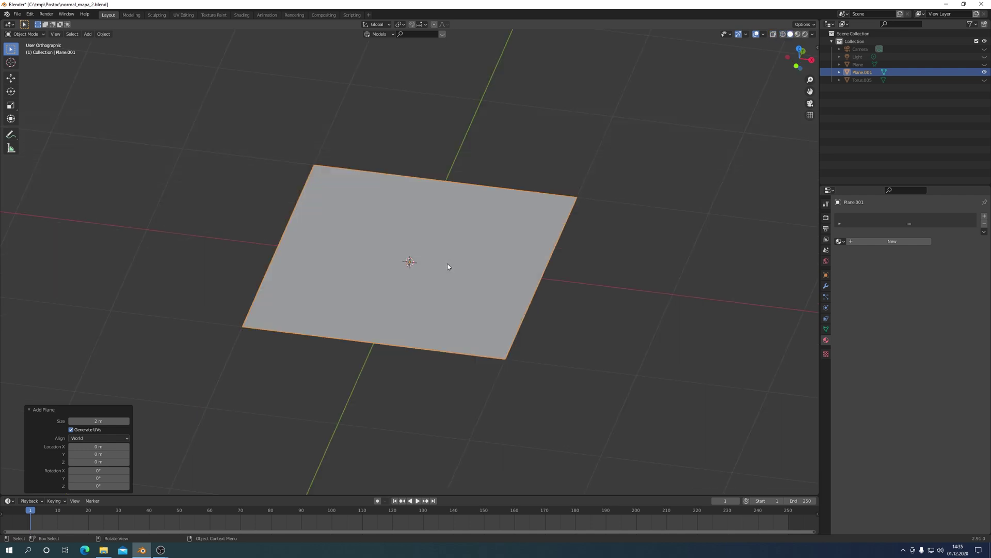
Step: Give the plane a new material with an Image Texture driving Base Color
left_click(895, 241)
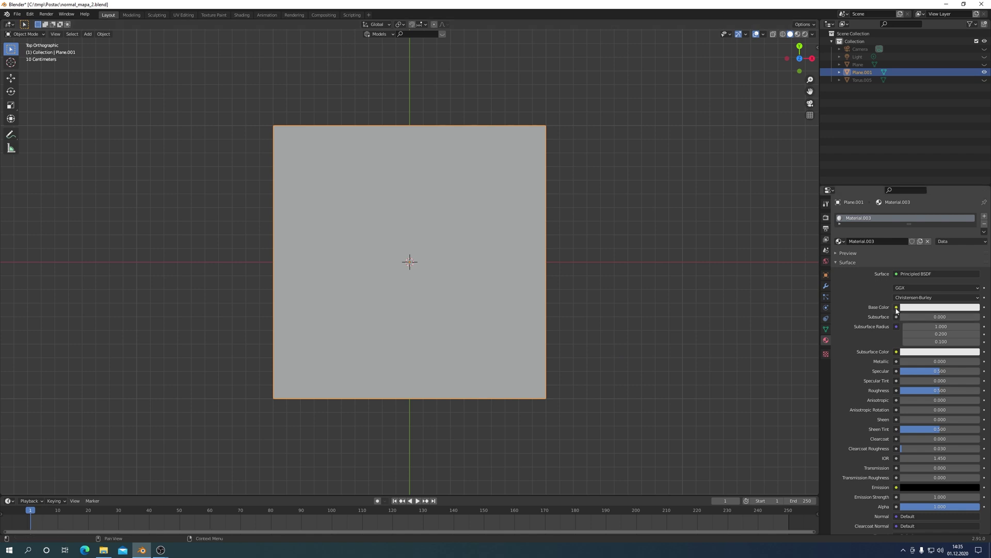
left_click(895, 307)
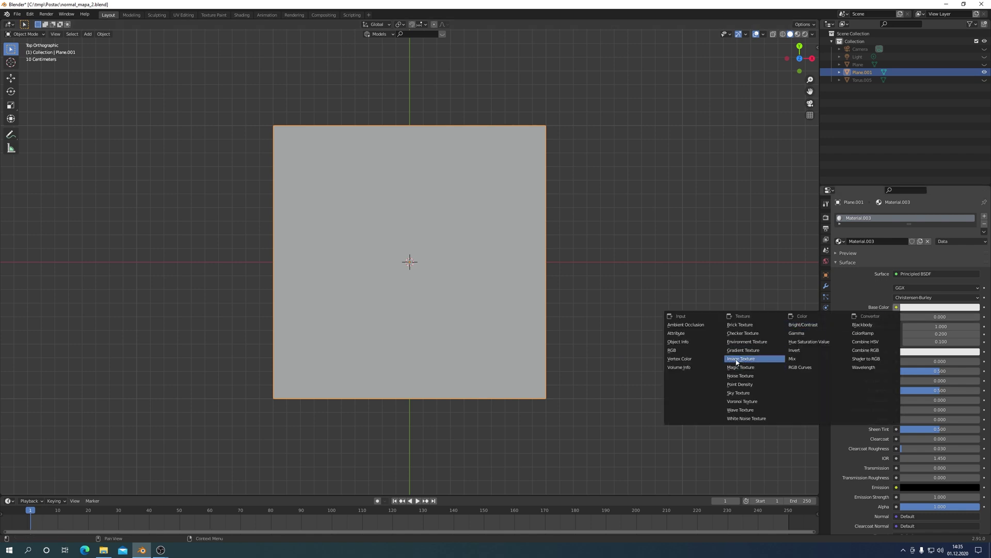
left_click(737, 360)
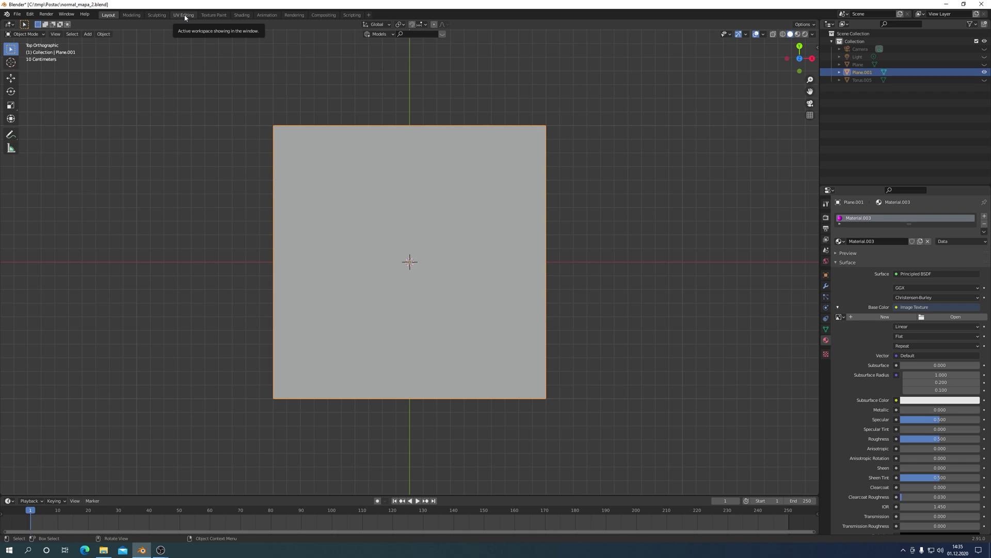
left_click(185, 15)
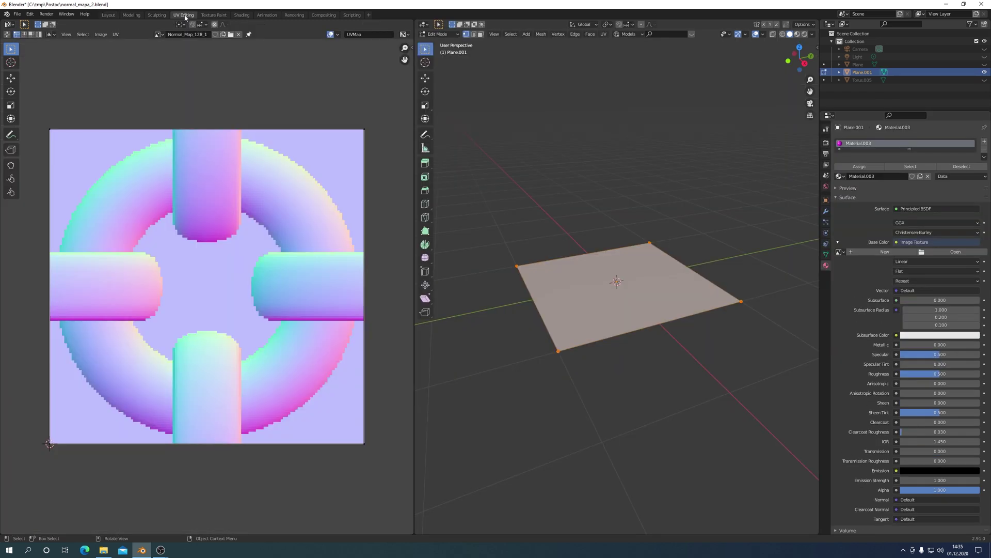
Step: Unlink the normal map and create a new 1024×1024 image without 32 bit Float
left_click(238, 34)
scroll(181, 218, "down", 5)
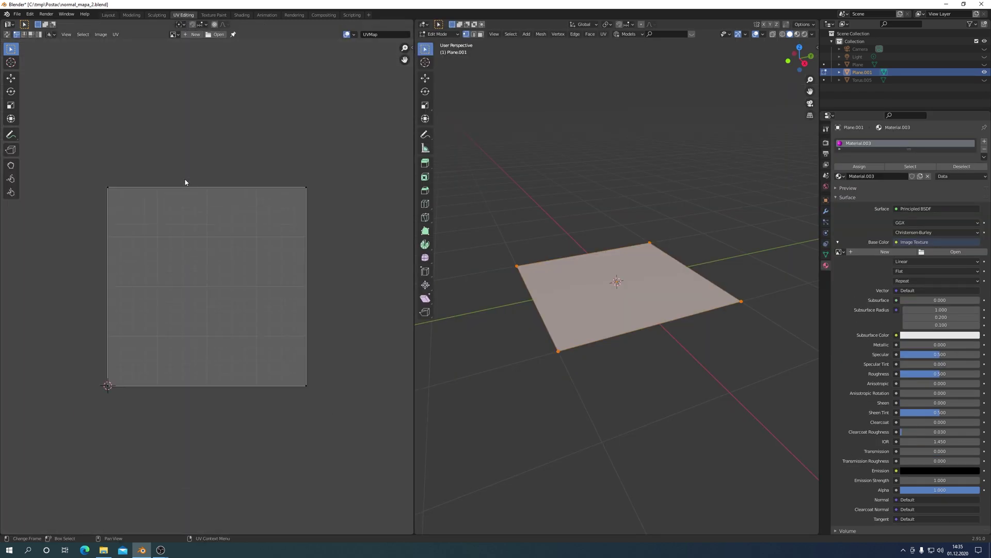
scroll(185, 182, "up", 1)
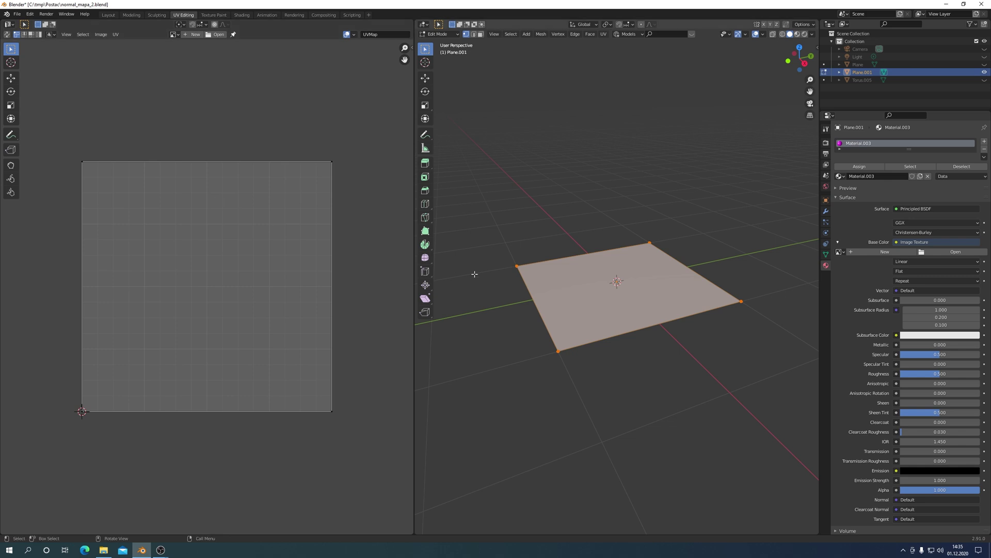
left_click(194, 34)
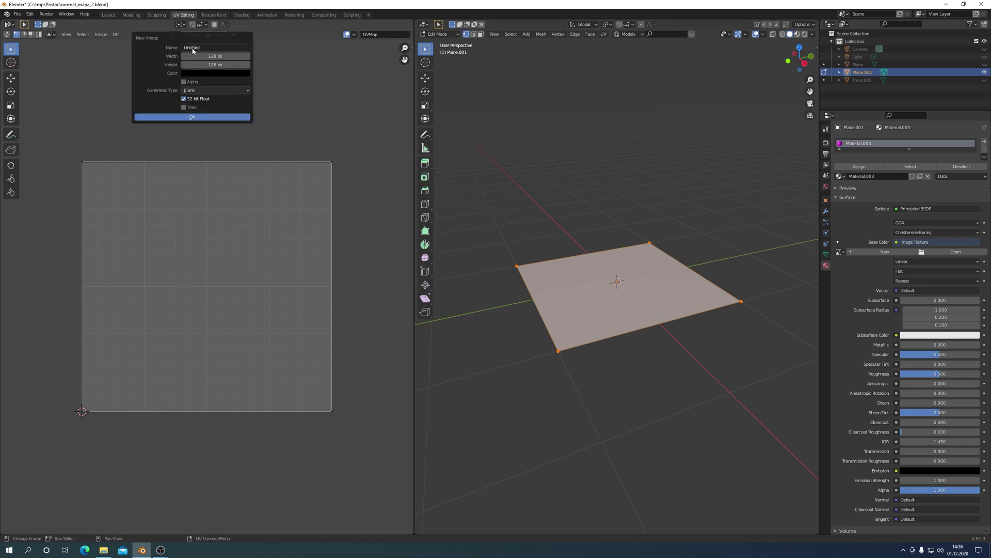
left_click(216, 56)
type("102")
type("4")
left_click(206, 65)
key("BackSpace")
type("1")
key("Return")
left_click(186, 100)
left_click(192, 118)
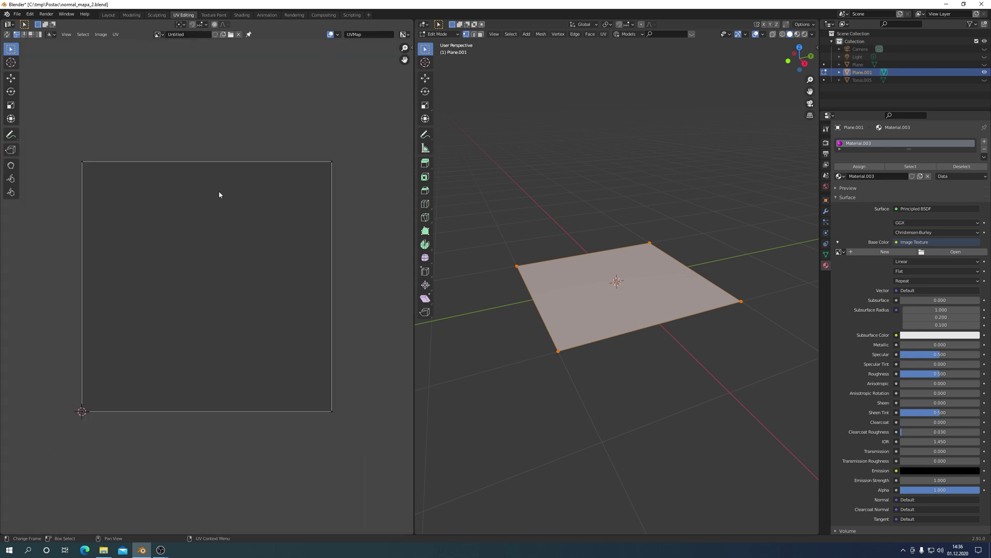
Step: Assign the Untitled image to the plane's Base Color image texture
scroll(219, 194, "up", 1)
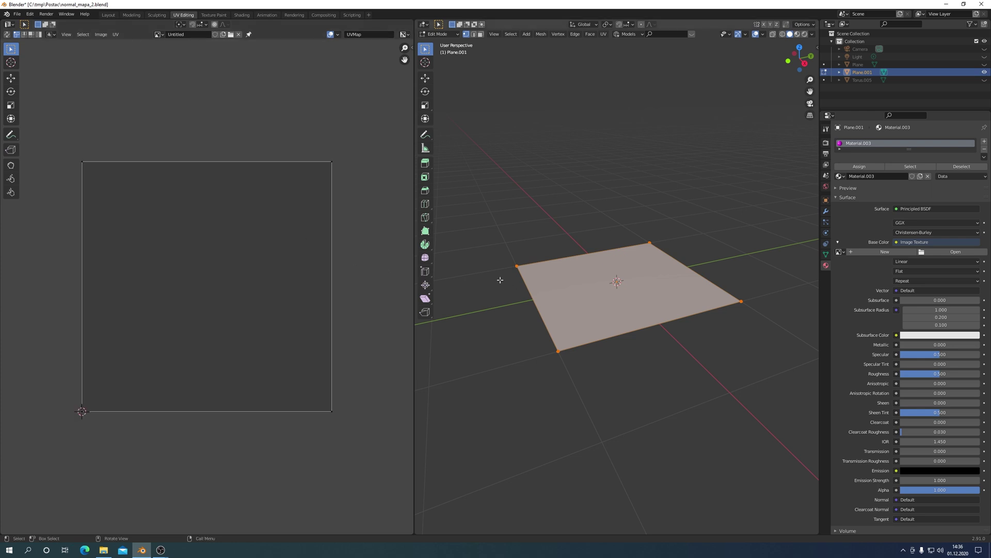
left_click(844, 253)
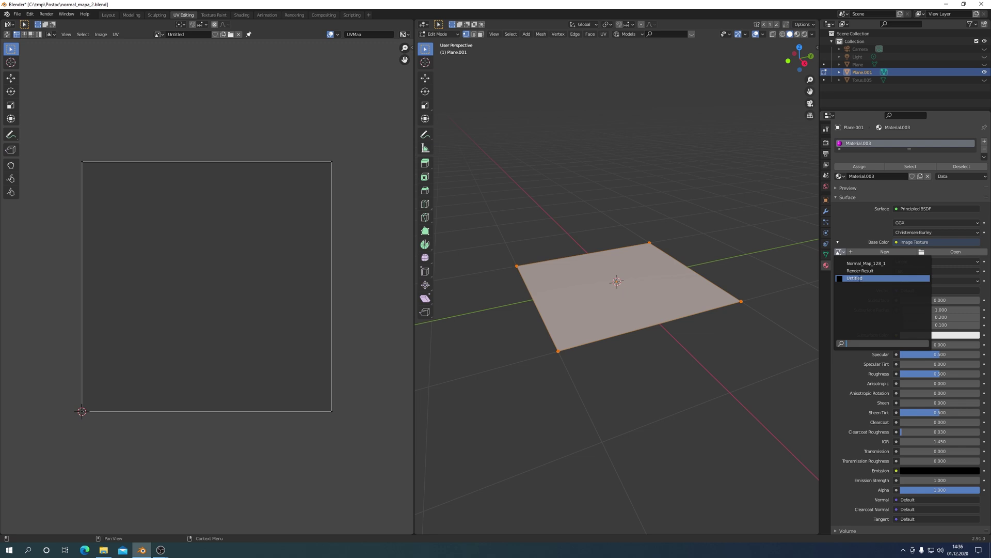
left_click(856, 279)
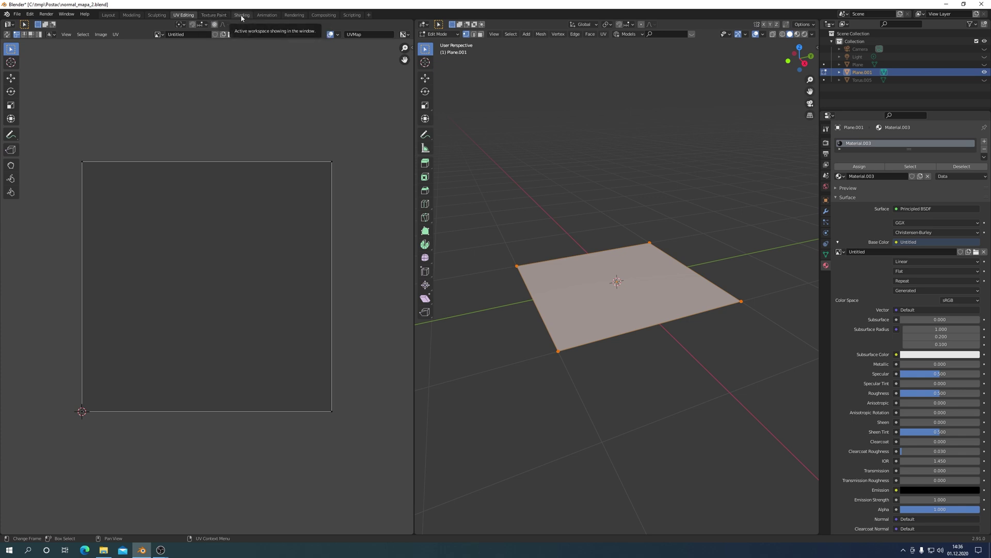
Step: In the Shading workspace, display the Untitled image in the image editor
left_click(240, 14)
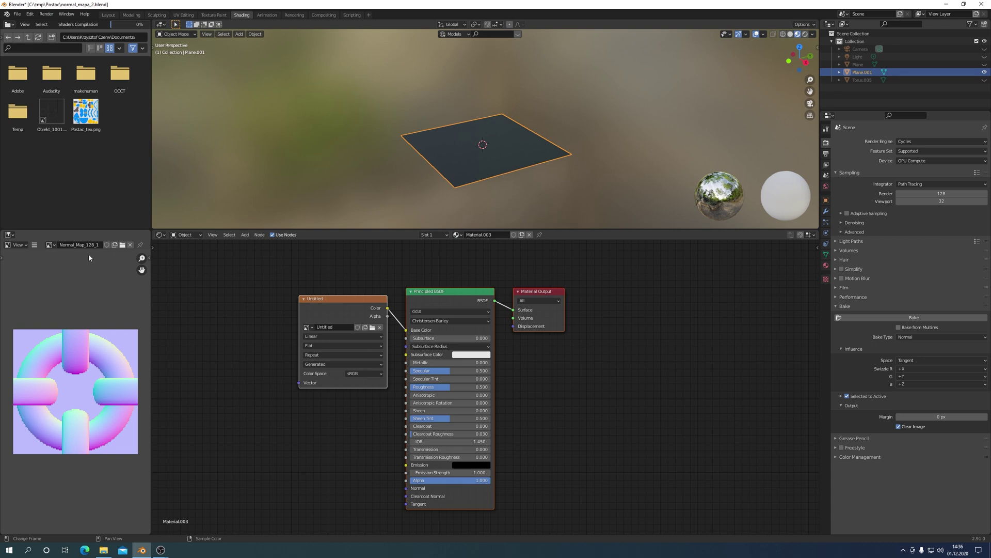
left_click(55, 247)
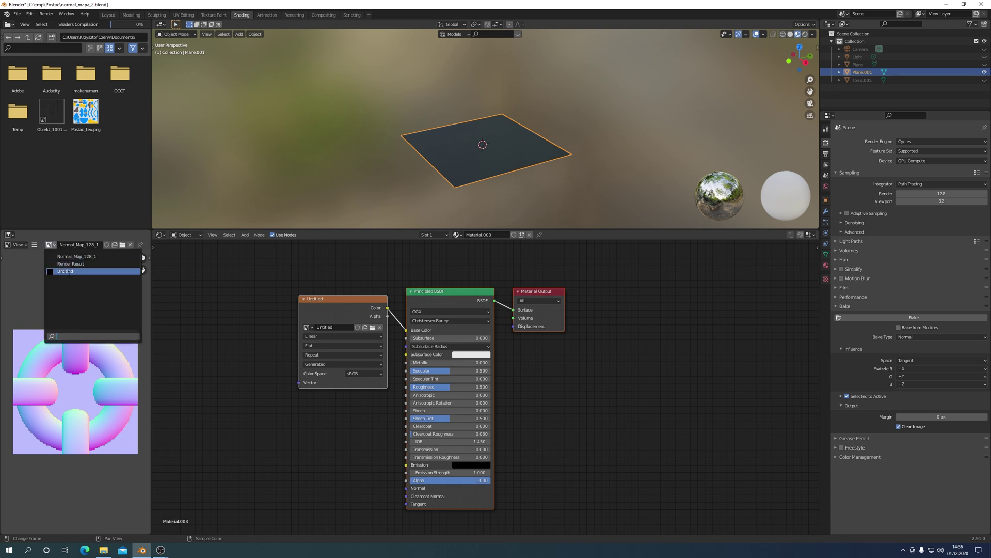
left_click(69, 272)
scroll(83, 355, "down", 5)
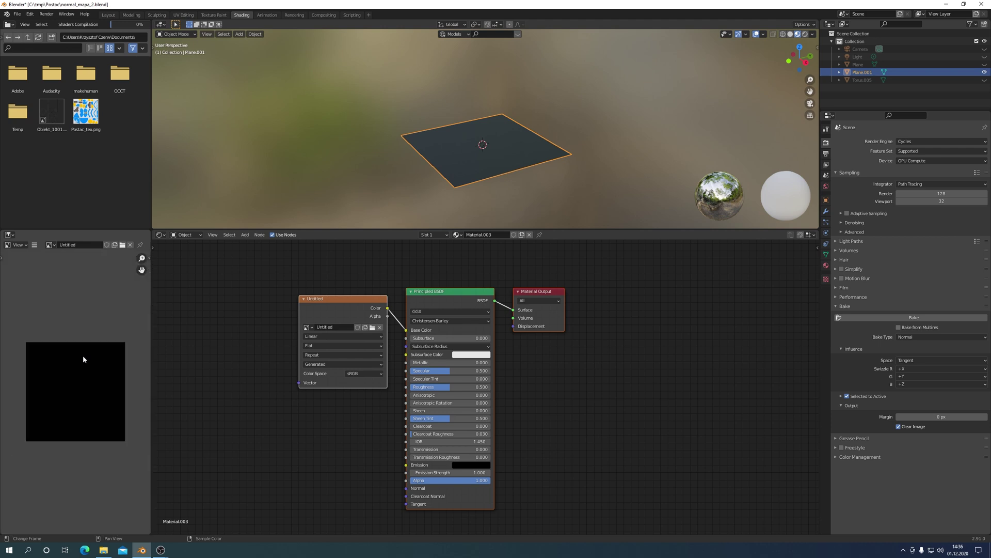
scroll(83, 355, "up", 2)
scroll(82, 356, "down", 2)
scroll(82, 355, "up", 1)
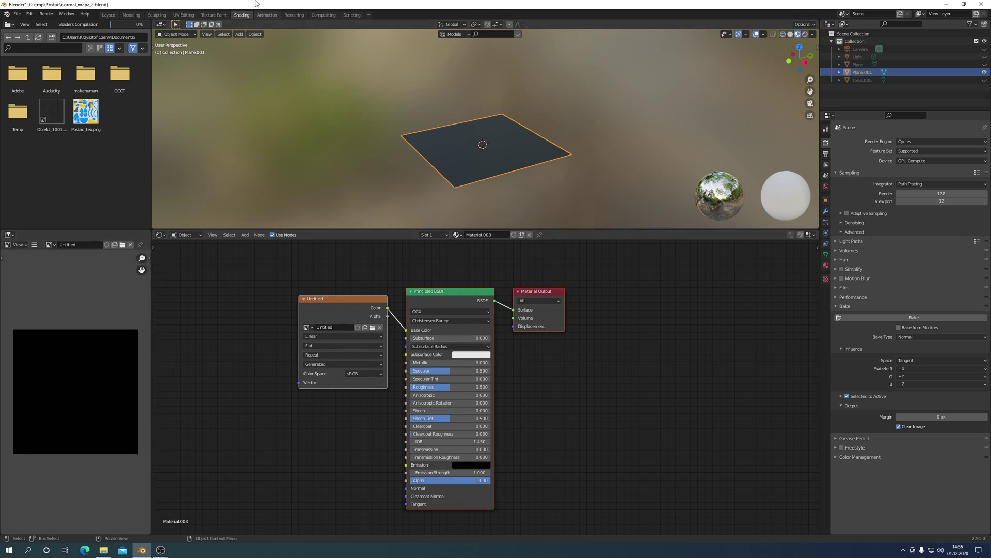
Step: In Texture Paint, give the brush a new image texture loaded from Normal_Map_128_1.png
left_click(215, 15)
scroll(230, 166, "down", 3)
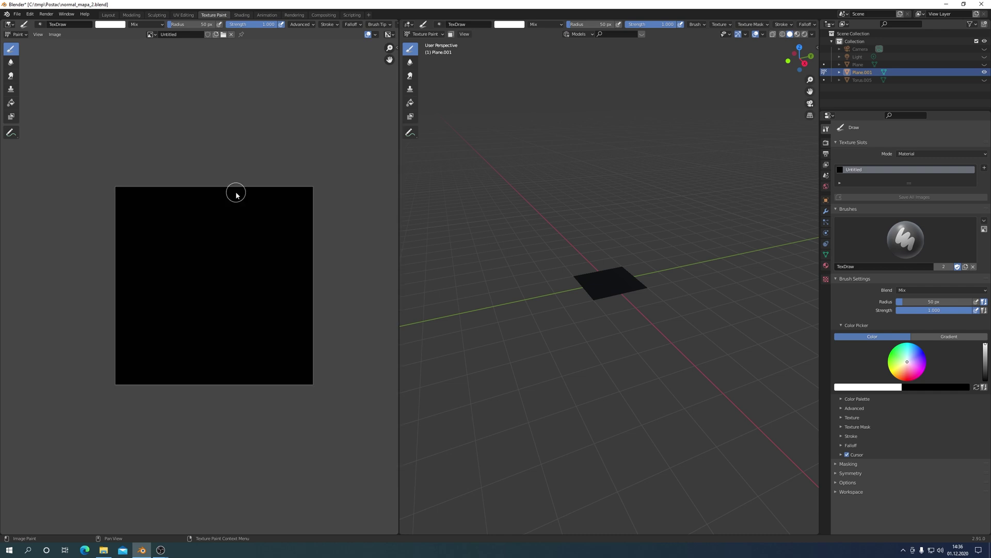
scroll(235, 194, "up", 2)
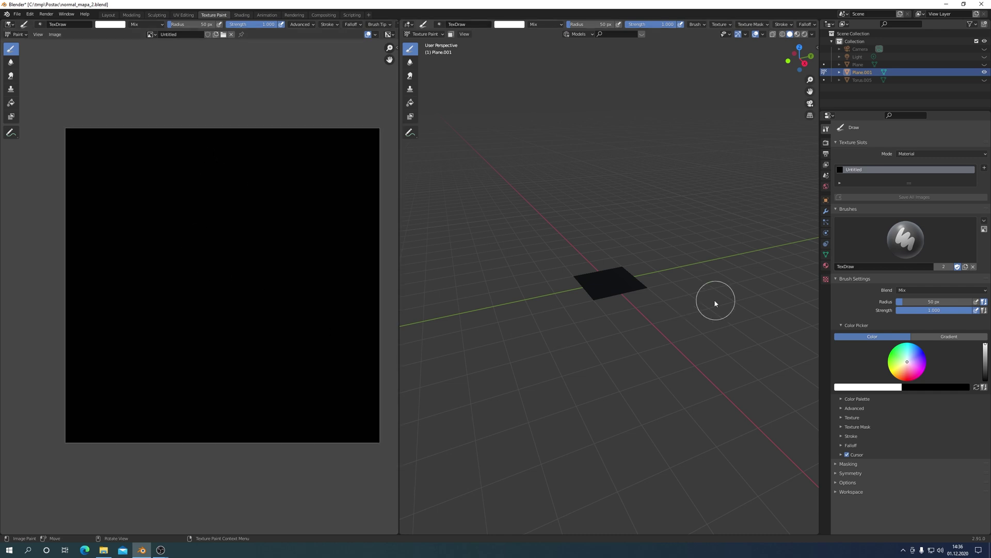
scroll(648, 305, "up", 2)
scroll(649, 302, "up", 3)
scroll(649, 303, "up", 1)
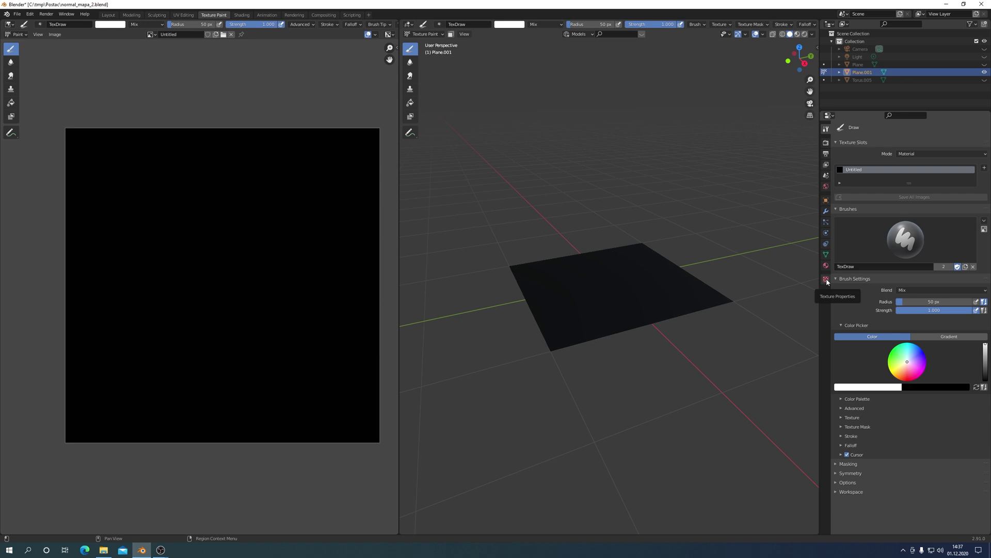
left_click(826, 279)
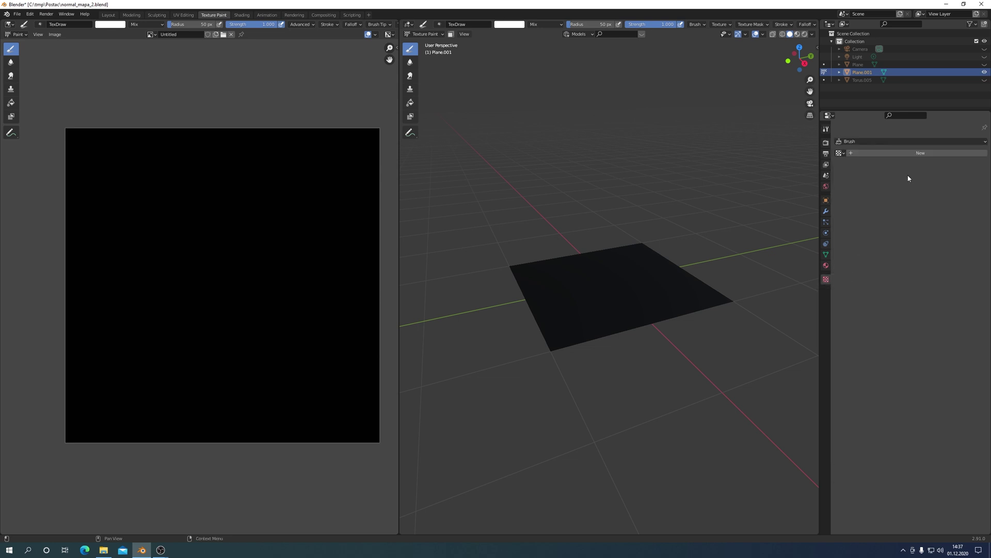
left_click(914, 154)
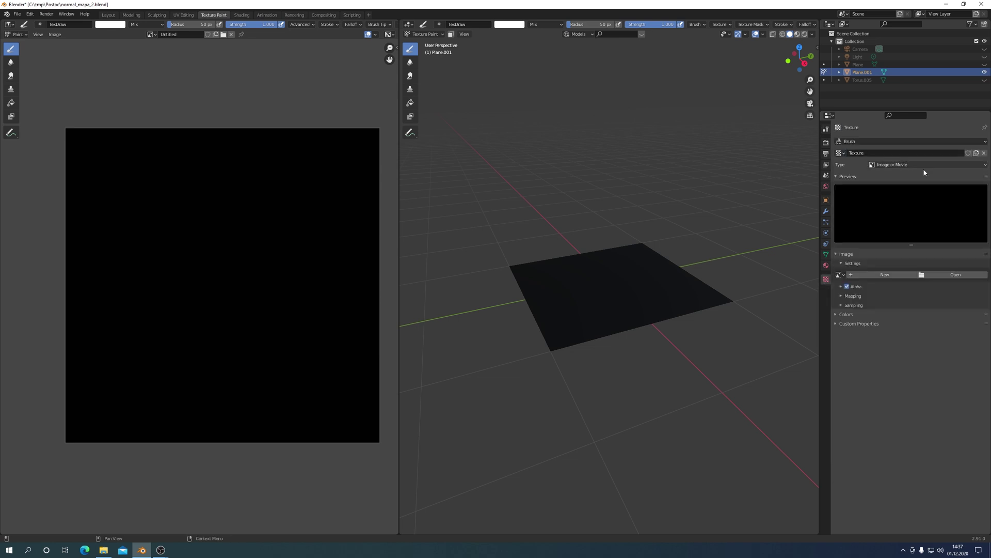
left_click(957, 275)
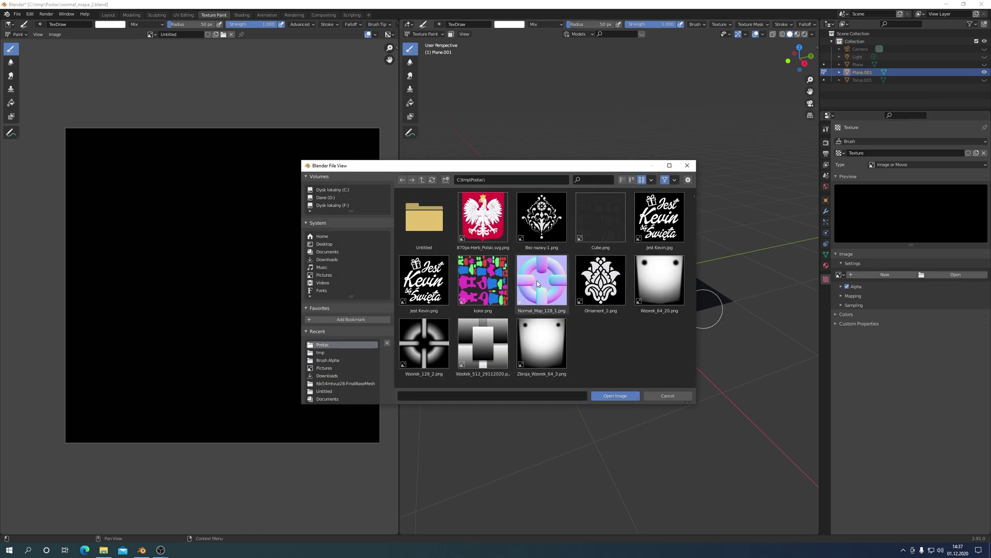
left_click(538, 283)
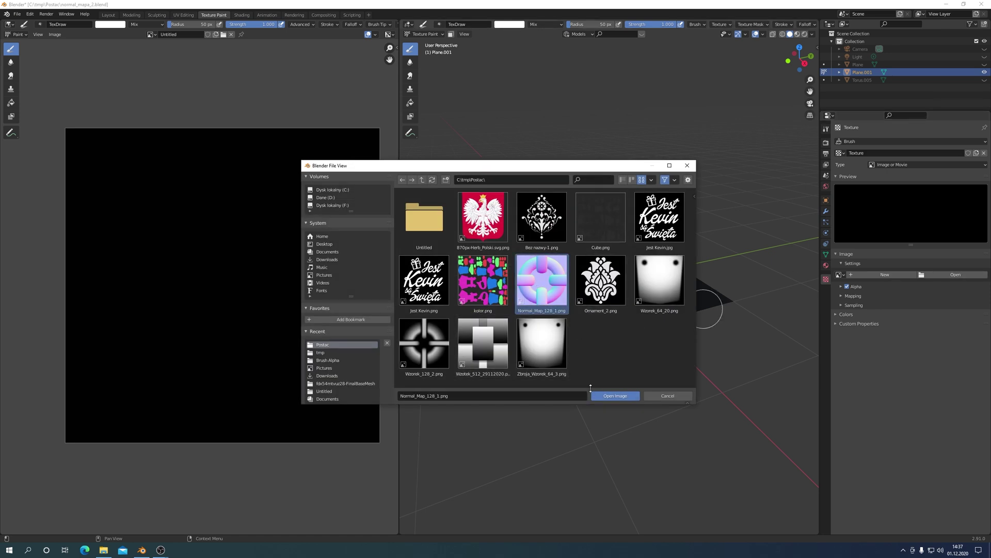
left_click(615, 396)
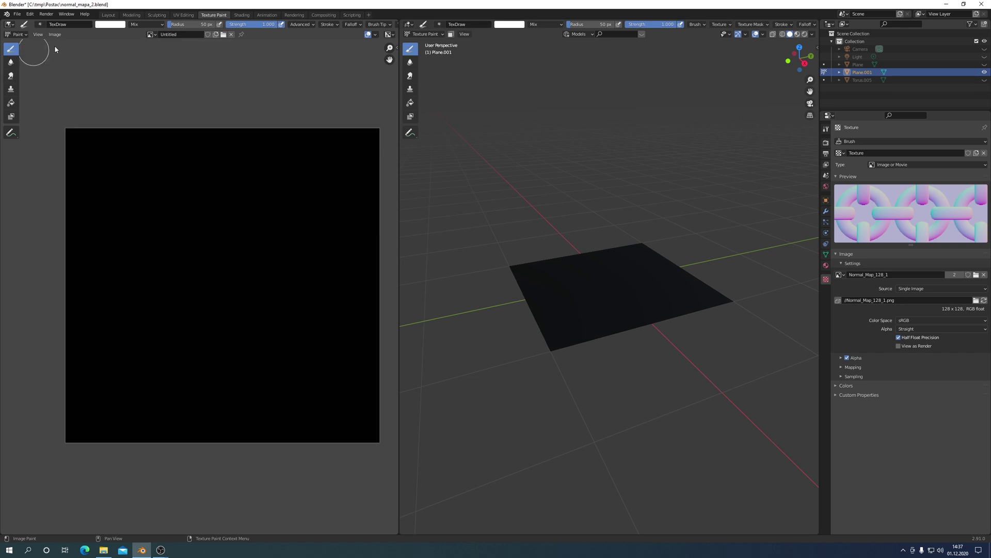
Step: Resize the texture brush radius to 128 px
left_click(329, 24)
key("f")
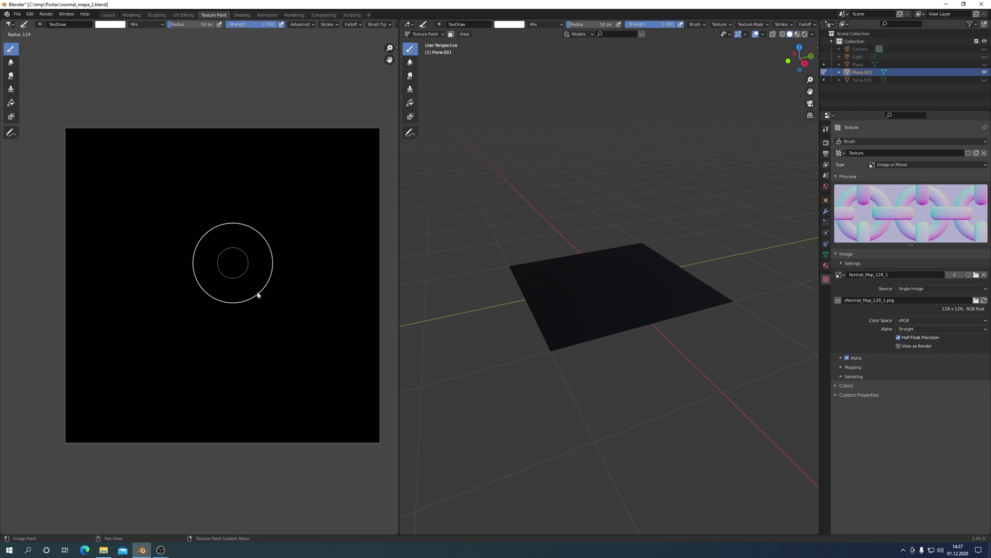
left_click(256, 295)
scroll(253, 291, "up", 1)
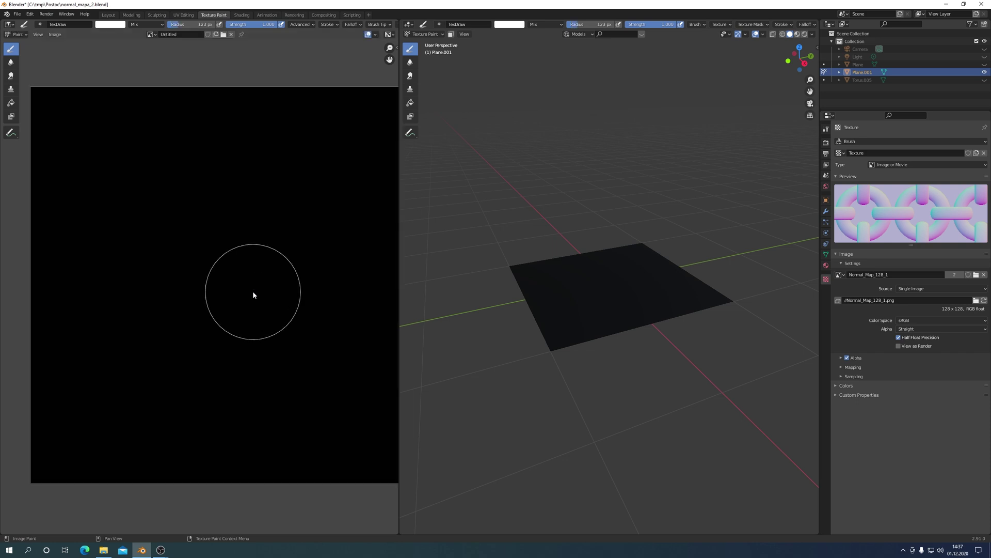
scroll(253, 290, "up", 4)
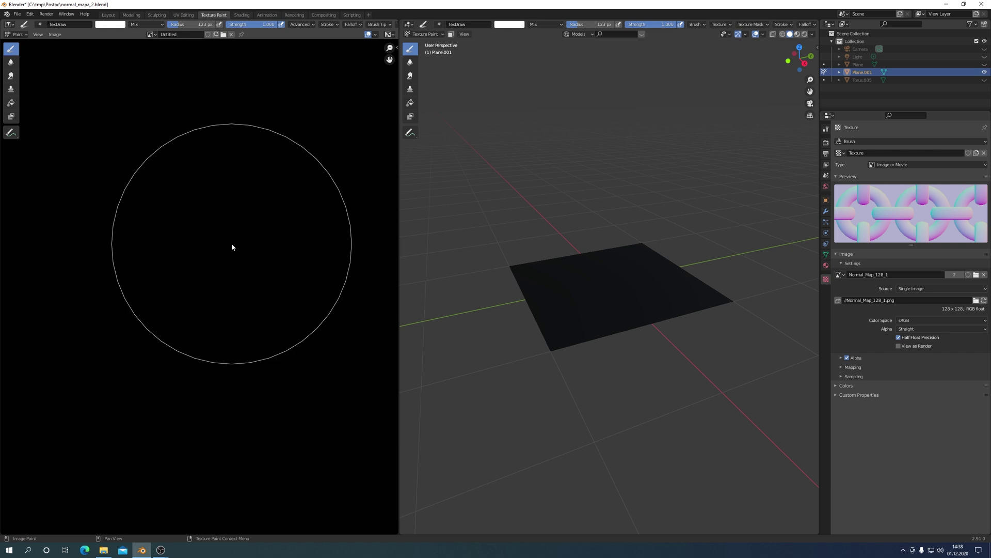
key("f")
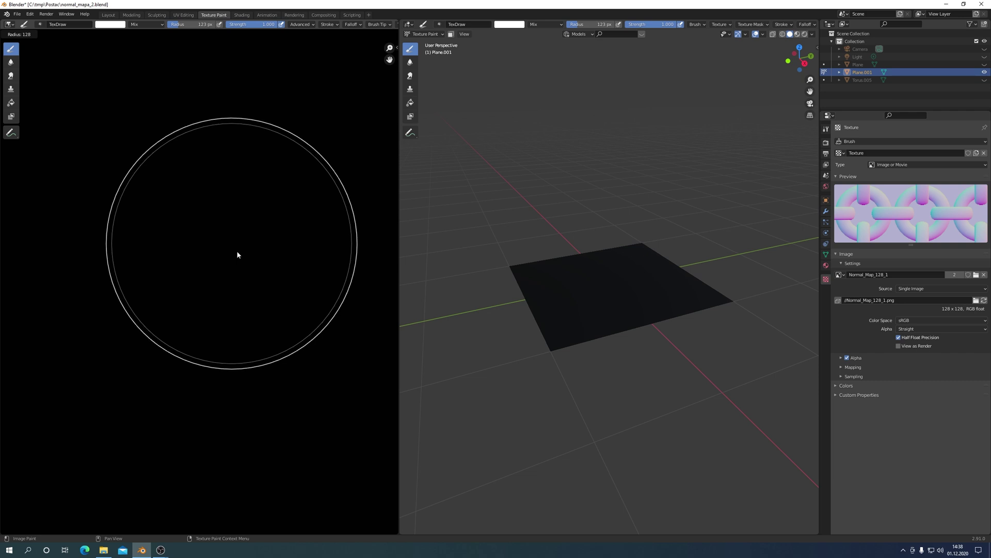
left_click(238, 255)
scroll(238, 254, "down", 5)
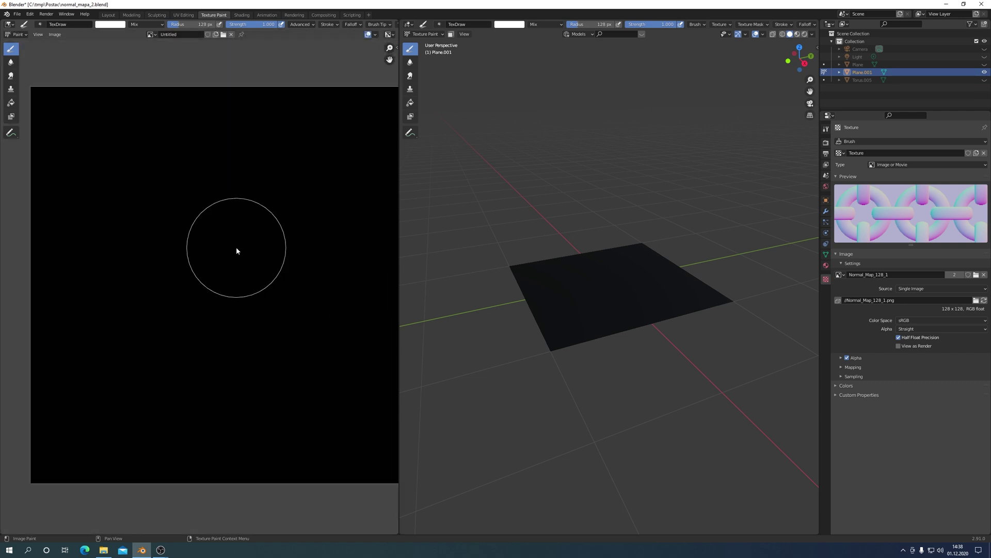
scroll(237, 249, "down", 2)
scroll(237, 250, "up", 1)
scroll(237, 251, "down", 1)
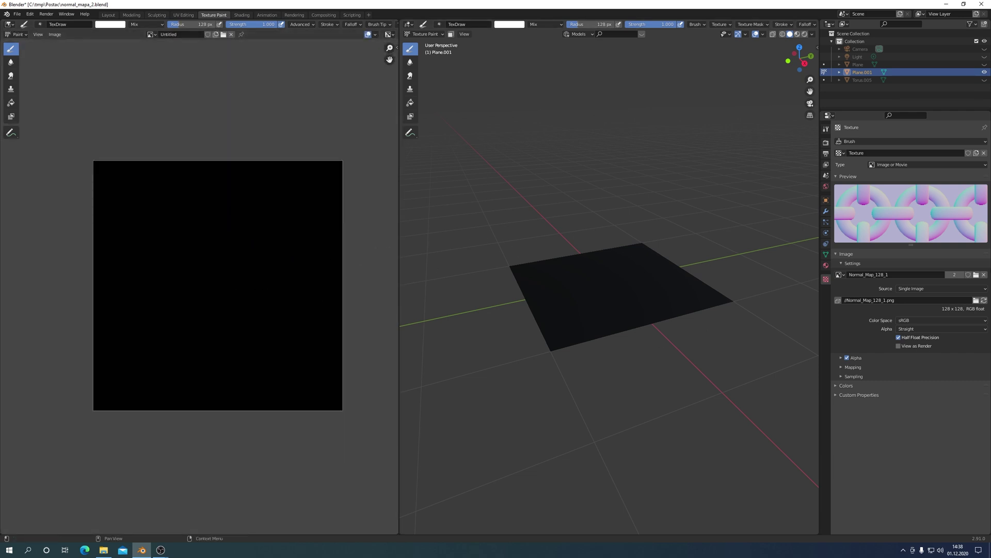
Step: Show the brush texture Mapping options, paint a test stroke, then undo it
left_click(842, 367)
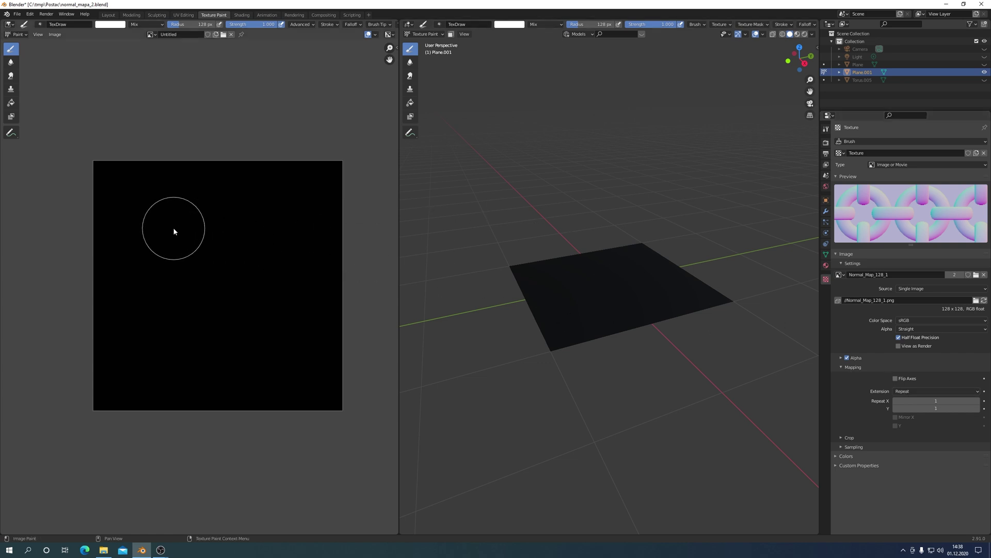
mouse_move(174, 232)
left_mouse_down()
mouse_move(250, 228)
mouse_move(221, 287)
mouse_move(207, 227)
mouse_move(262, 251)
mouse_move(177, 216)
mouse_move(270, 204)
mouse_move(207, 202)
left_mouse_up()
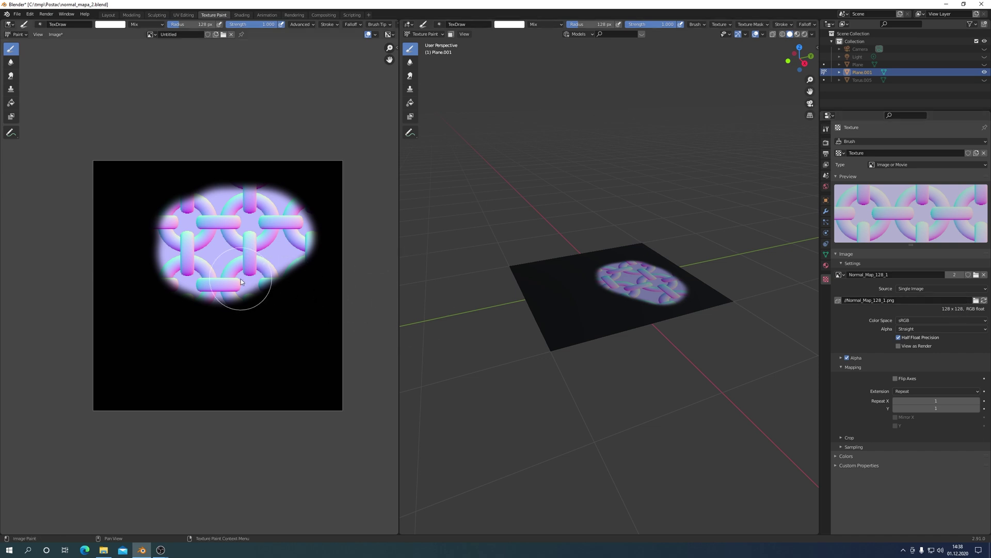
key("ctrl")
key("ctrl+z")
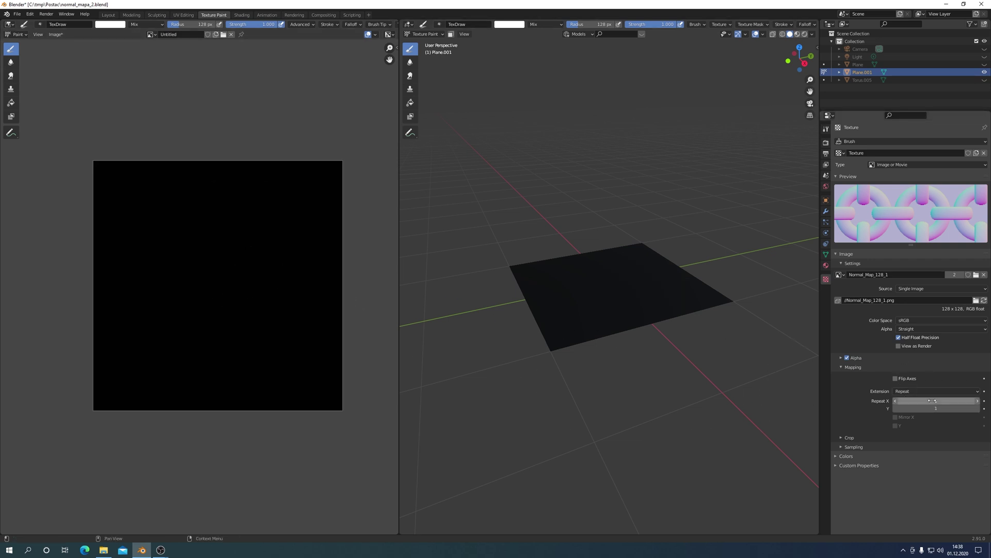
Step: Set brush texture Repeat X and Y to 6 and paint the chain pattern across the image
left_click(931, 400)
type("6")
key("Return")
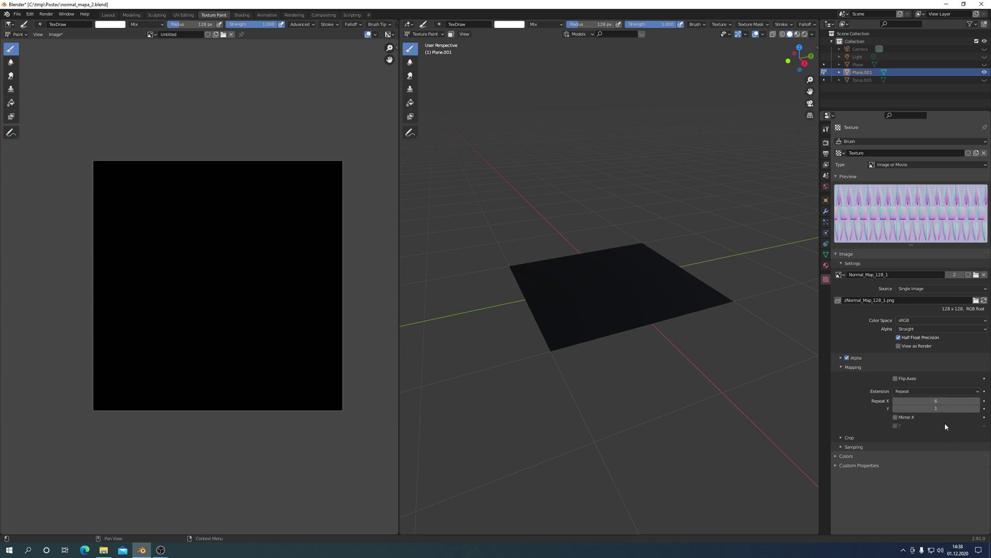
left_click(936, 409)
type("6")
key("Return")
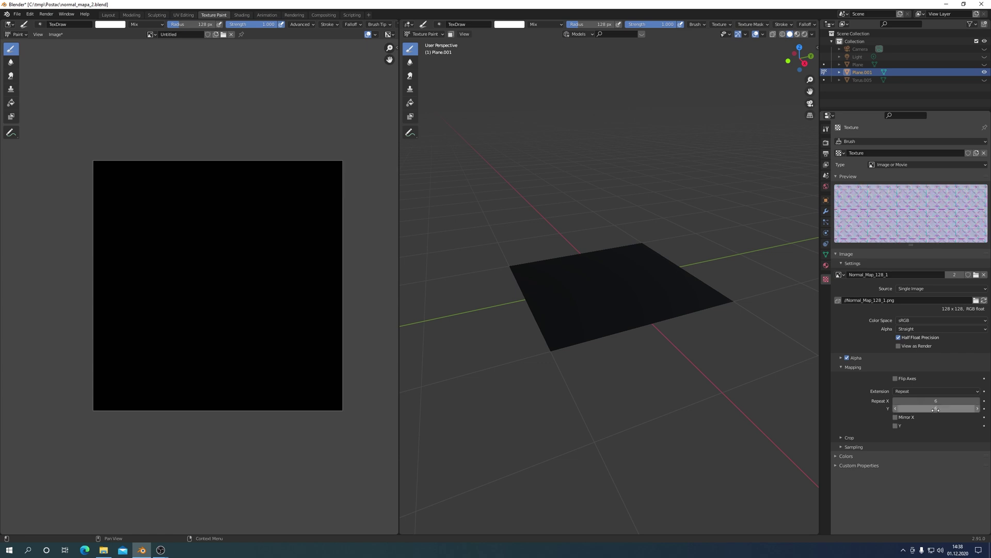
mouse_move(108, 176)
left_mouse_down()
mouse_move(346, 166)
mouse_move(339, 408)
mouse_move(95, 405)
mouse_move(98, 238)
mouse_move(141, 193)
mouse_move(323, 187)
mouse_move(305, 364)
mouse_move(187, 368)
mouse_move(214, 363)
mouse_move(278, 323)
mouse_move(257, 222)
mouse_move(106, 209)
mouse_move(112, 363)
mouse_move(263, 326)
mouse_move(295, 209)
mouse_move(296, 360)
mouse_move(92, 328)
mouse_move(248, 310)
mouse_move(264, 243)
mouse_move(139, 248)
mouse_move(201, 252)
mouse_move(122, 290)
mouse_move(281, 271)
mouse_move(195, 297)
mouse_move(240, 262)
left_mouse_up()
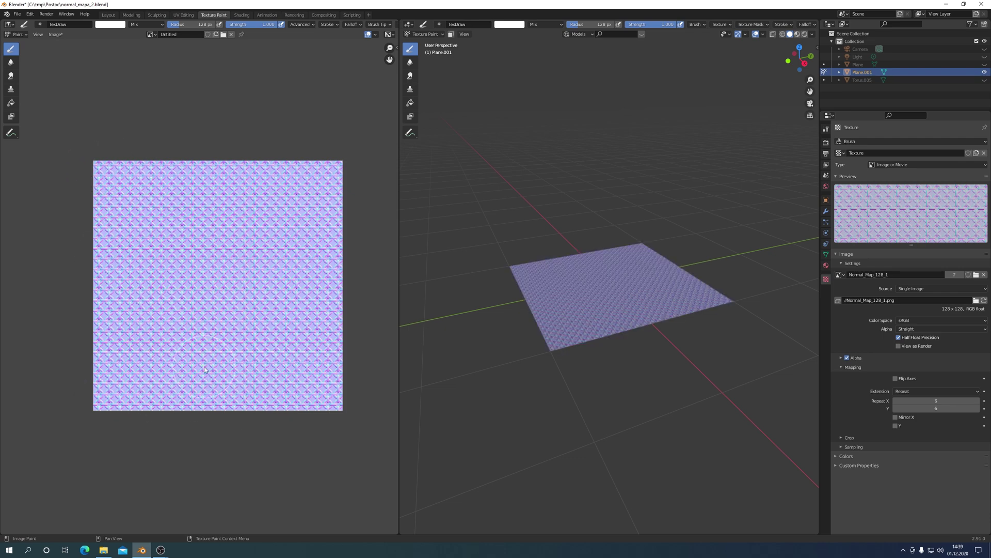
scroll(619, 370, "up", 4)
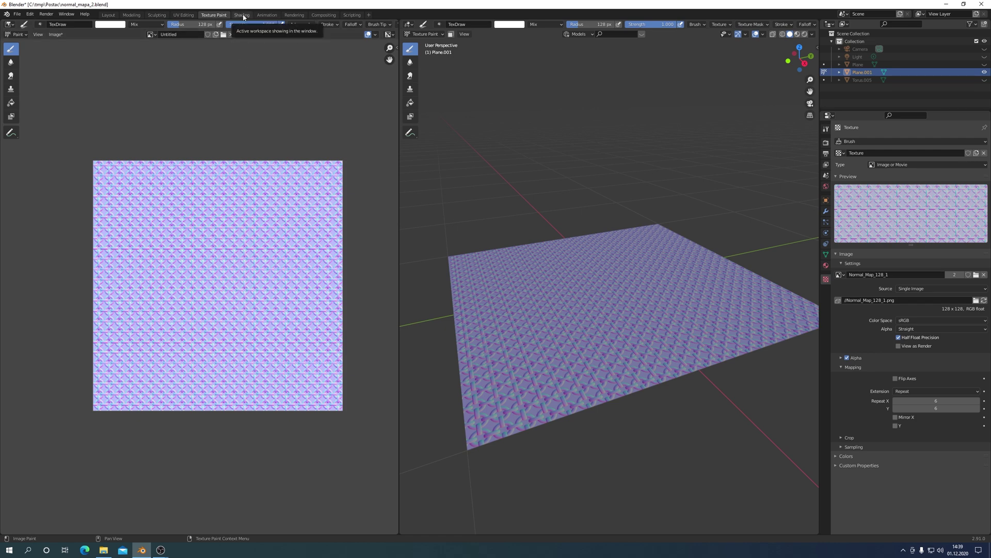
Step: In Shading, pan the node editor and move the Image Texture node to the left
left_click(243, 16)
scroll(494, 175, "up", 2)
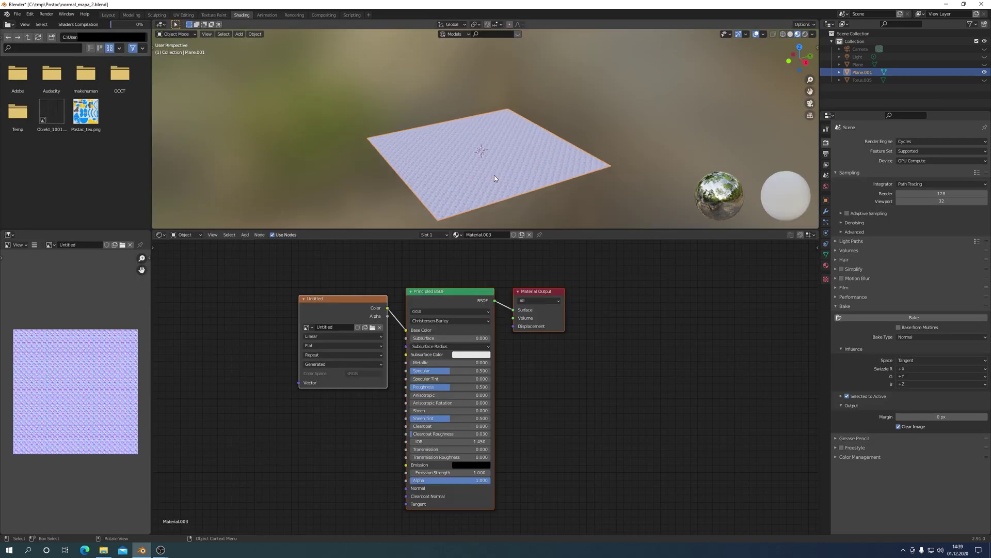
scroll(495, 175, "up", 1)
middle_click_drag(494, 175, 504, 97, "shift")
scroll(504, 98, "up", 3)
scroll(503, 99, "up", 2)
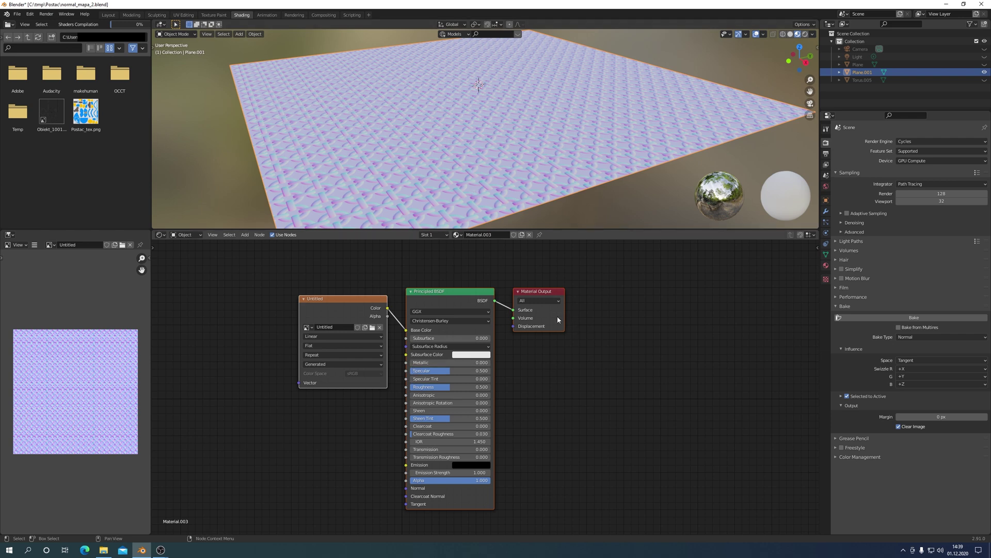
middle_click_drag(385, 340, 442, 311)
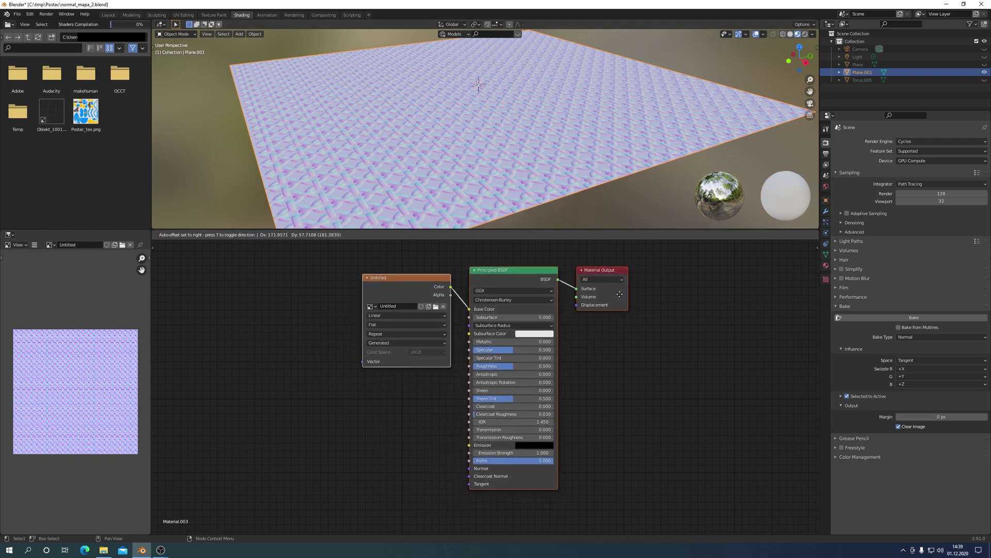
left_click_drag(379, 282, 222, 274)
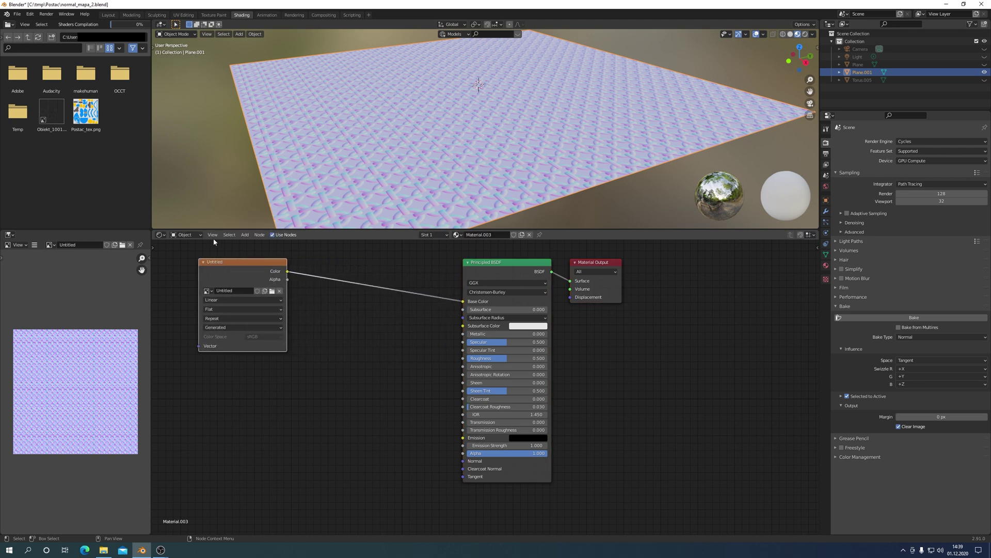
left_click(245, 237)
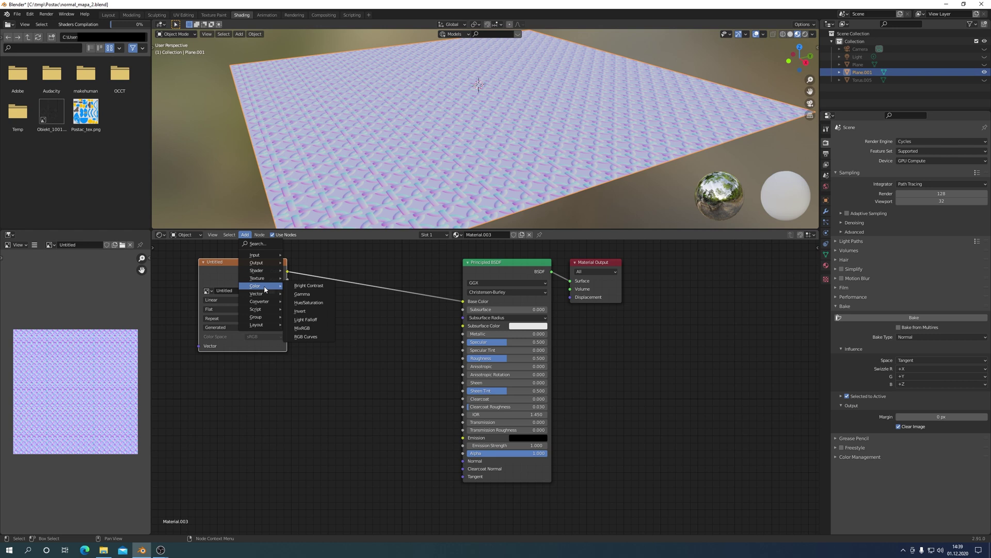
mouse_move(260, 301)
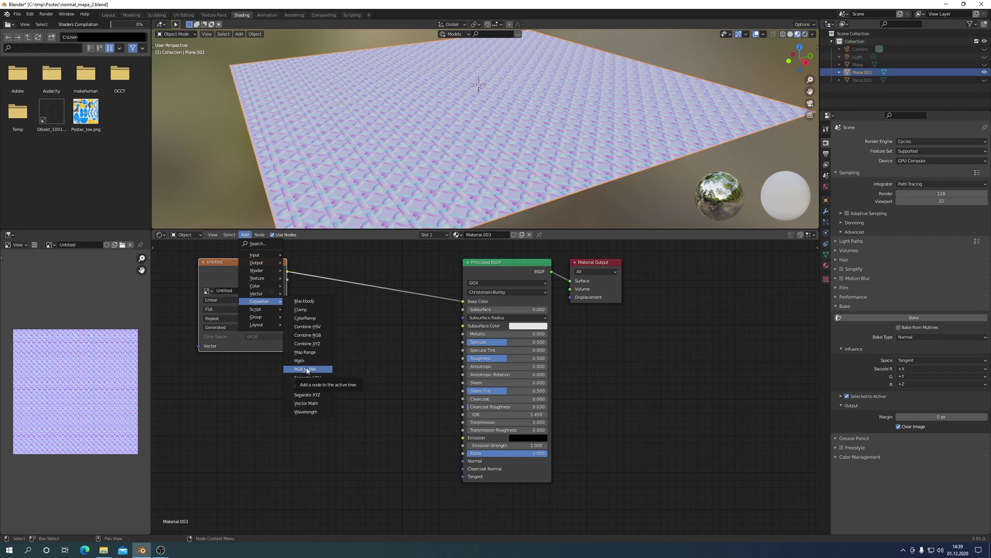
Step: Route the image through RGB to BW into Base Color and a Normal Map node into Normal
left_click(307, 370)
left_click(318, 269)
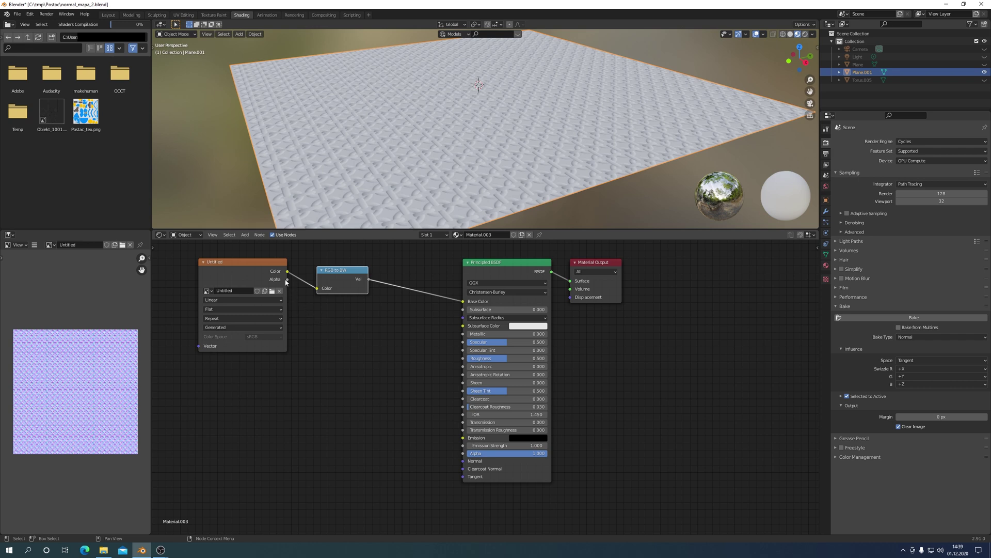
left_click_drag(288, 271, 463, 465)
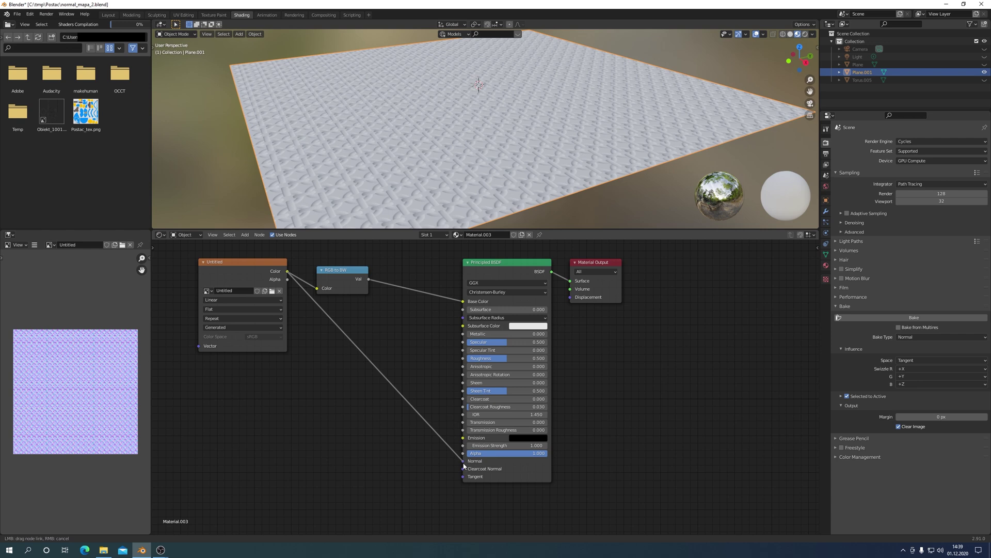
left_click_drag(463, 465, 463, 461)
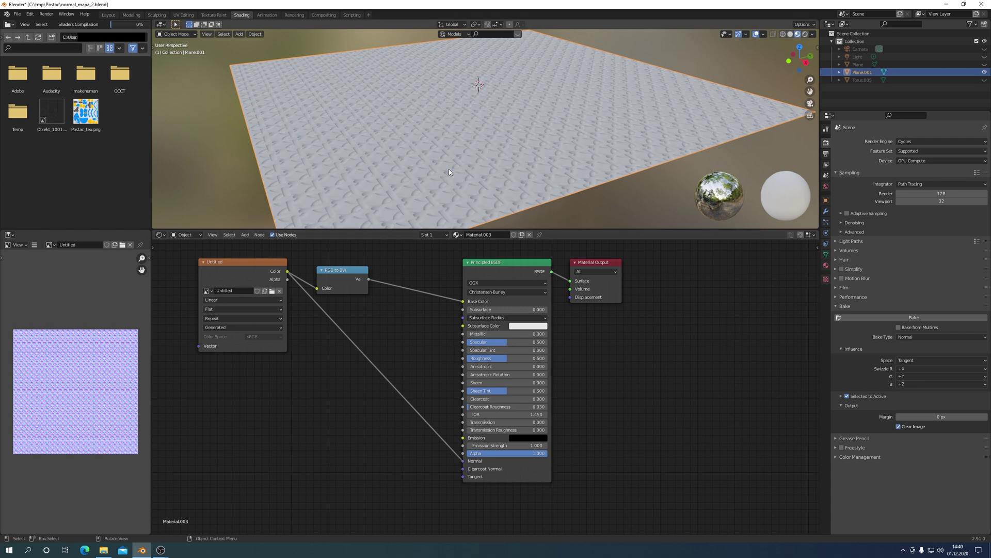
left_click(246, 235)
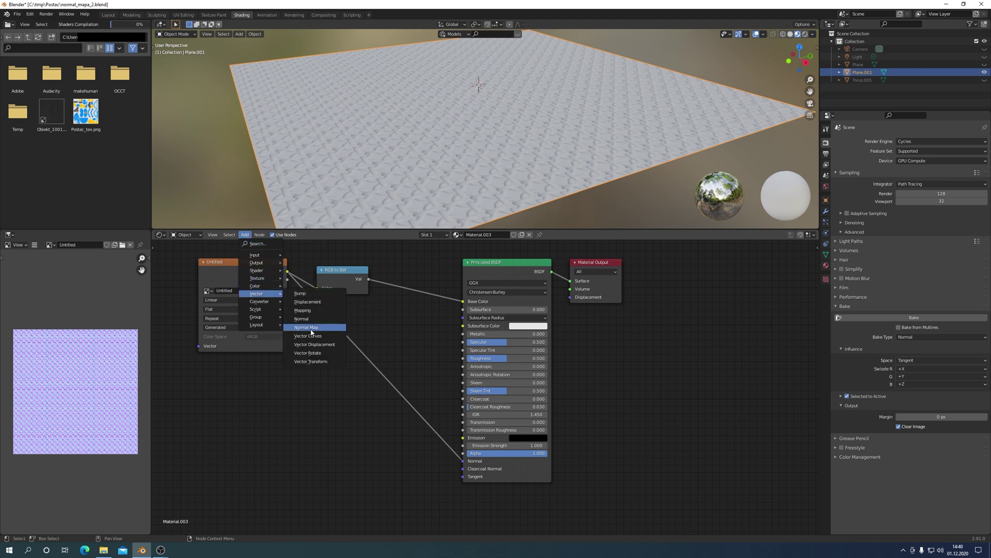
left_click(311, 332)
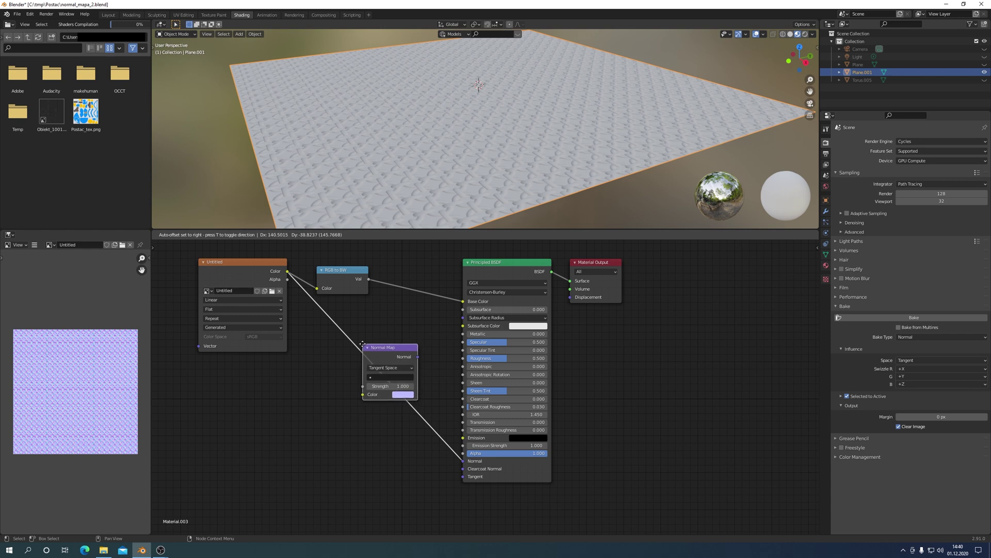
left_click(363, 344)
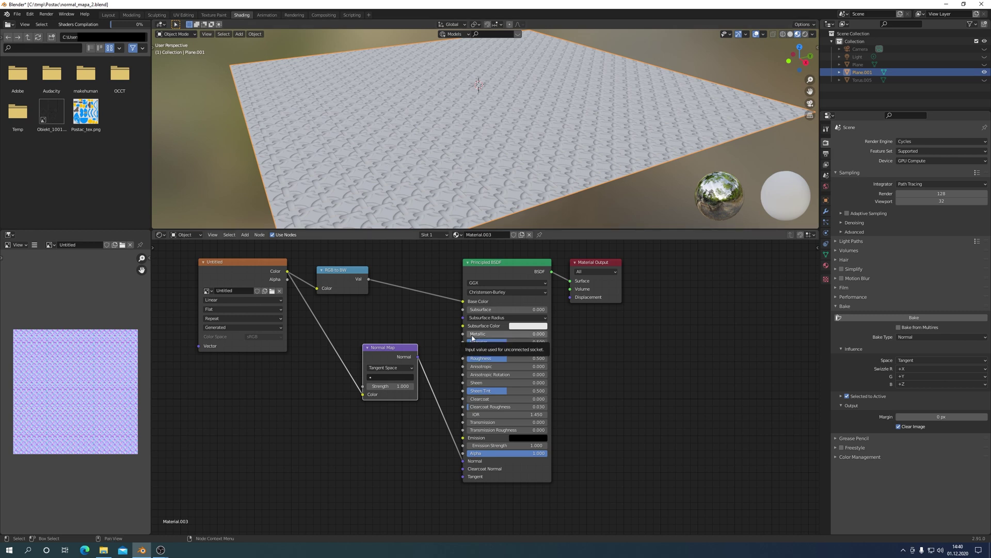
Step: Set Principled BSDF Metallic to 0.705 and Roughness to 0.127, then orbit to inspect
left_click_drag(486, 336, 530, 334)
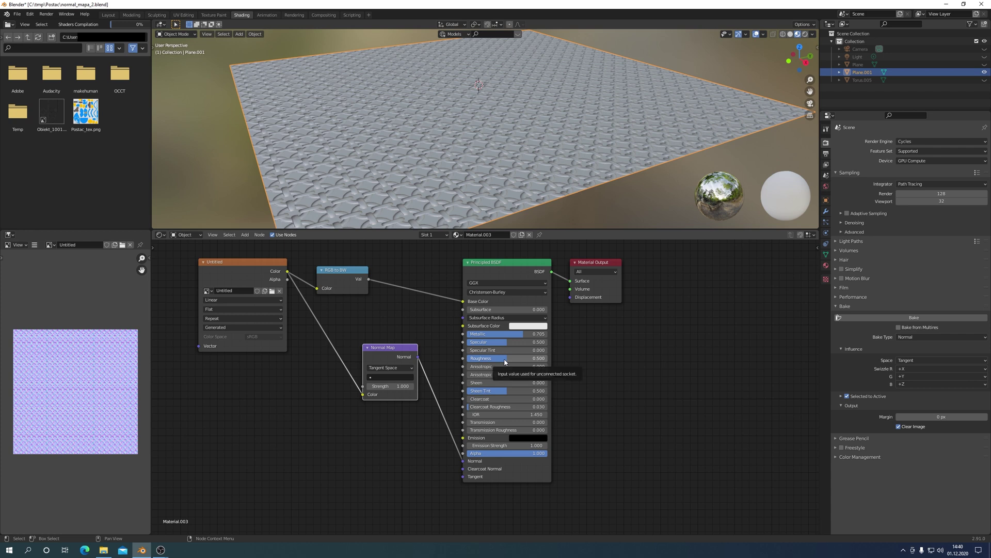
left_click_drag(505, 361, 476, 359)
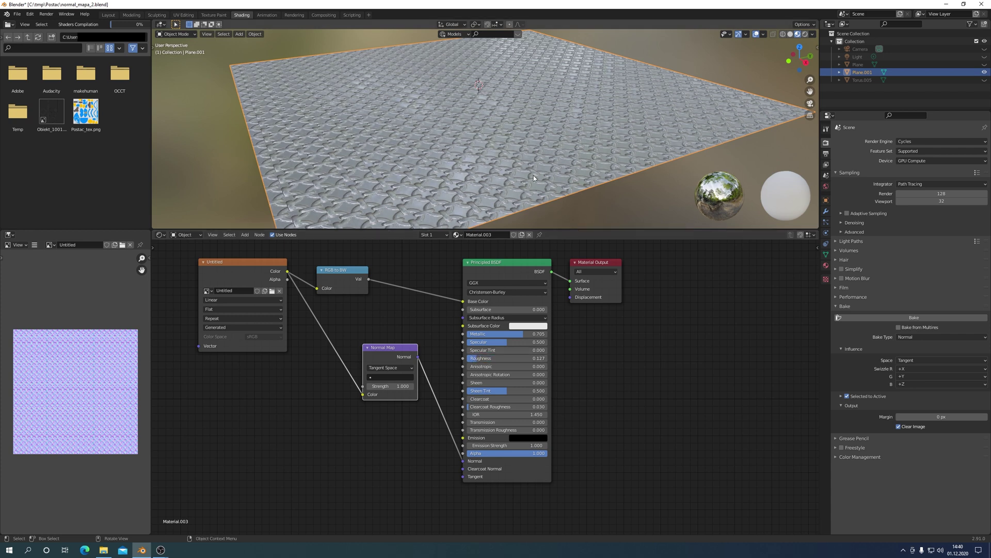
scroll(531, 173, "up", 2)
middle_click_drag(531, 174, 566, 158)
mouse_move(426, 209)
middle_mouse_down()
mouse_move(465, 182)
mouse_move(460, 205)
mouse_move(472, 165)
middle_mouse_up()
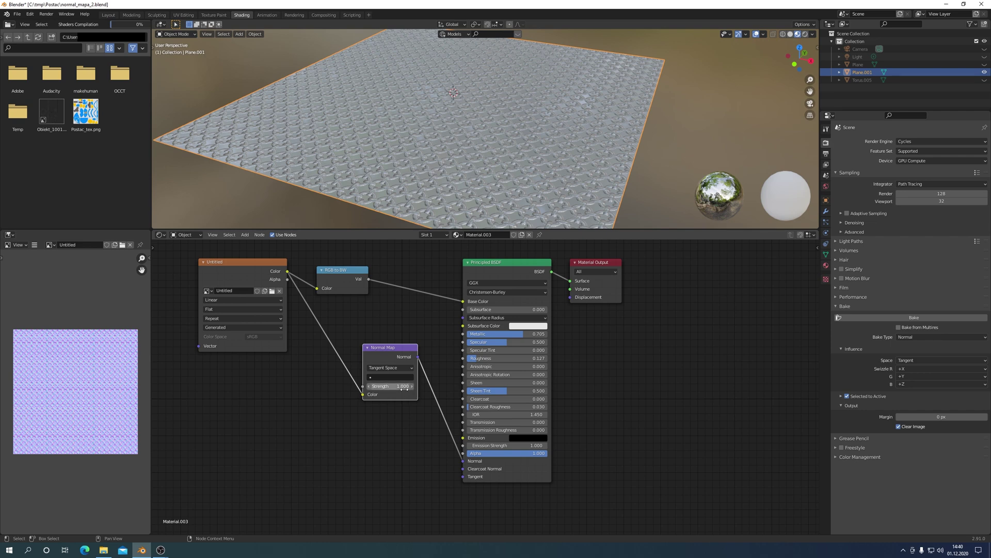
Step: Adjust the Normal Map Strength to 1.000 and orbit to inspect the chainmail plane
mouse_move(403, 387)
left_mouse_down()
mouse_move(362, 387)
mouse_move(411, 385)
left_mouse_up()
mouse_move(413, 391)
left_mouse_down()
mouse_move(397, 391)
mouse_move(413, 385)
left_mouse_up()
left_click(370, 386)
middle_click_drag(508, 181, 487, 173)
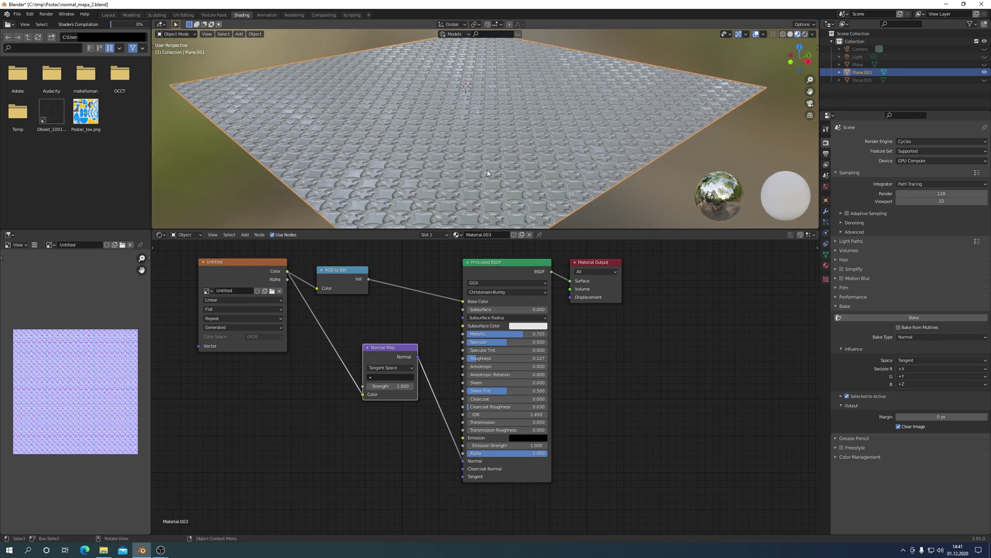